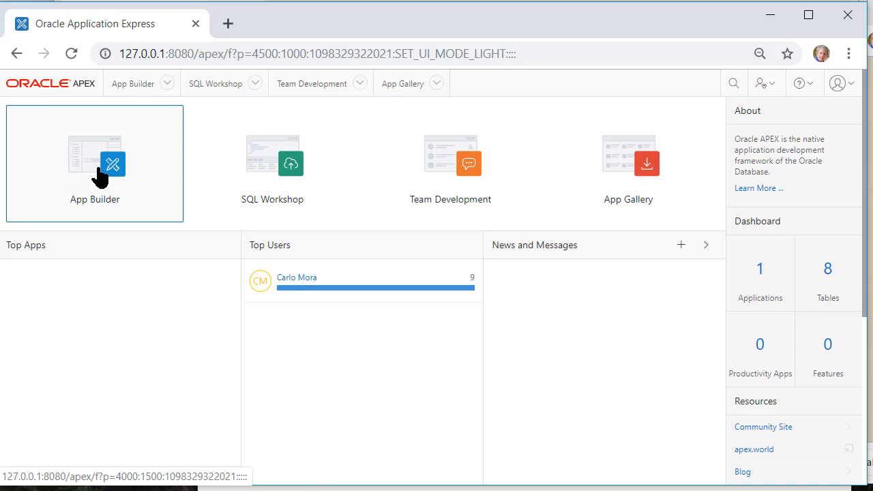
Open the Daily Operations application in App Builder, run it, and sign in with the account username and password.
{"action": "left_click", "coordinate": [97, 172]}
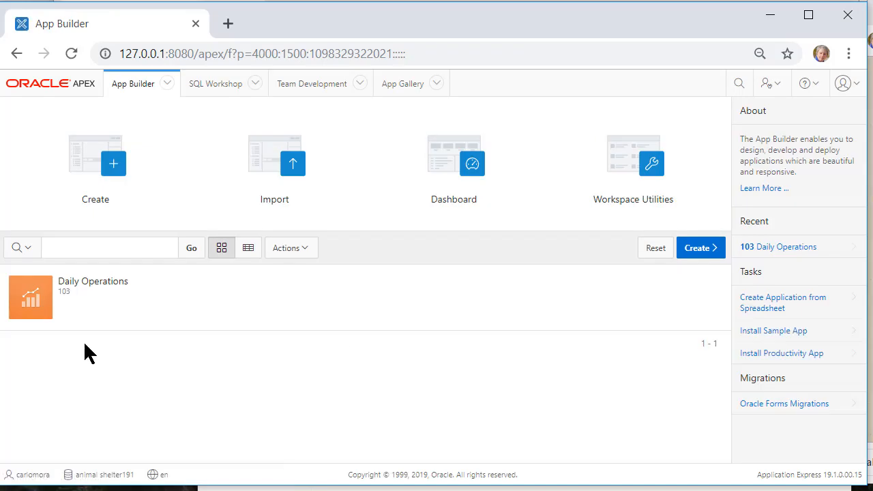
{"action": "left_click", "coordinate": [37, 303]}
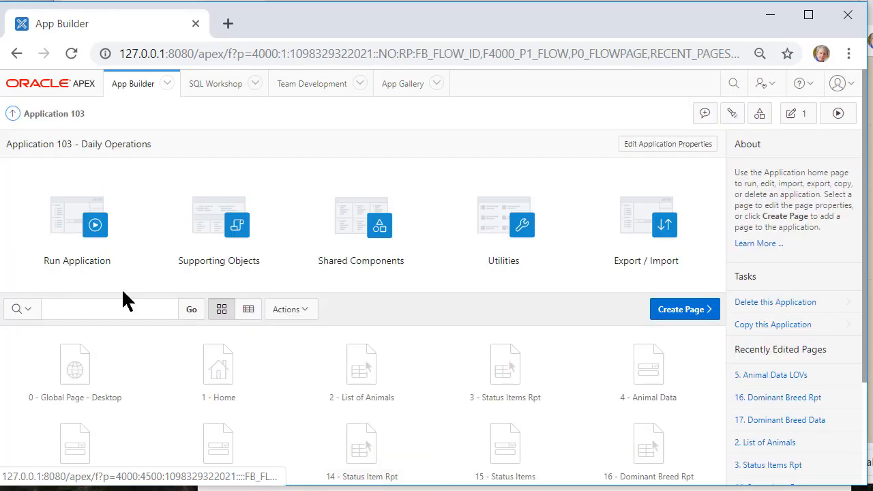
{"action": "left_click", "coordinate": [95, 221]}
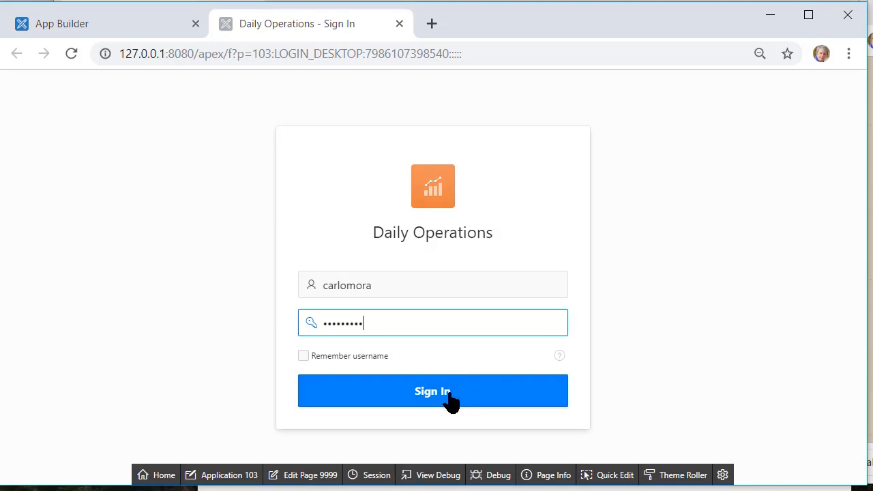
{"action": "left_click", "coordinate": [453, 394]}
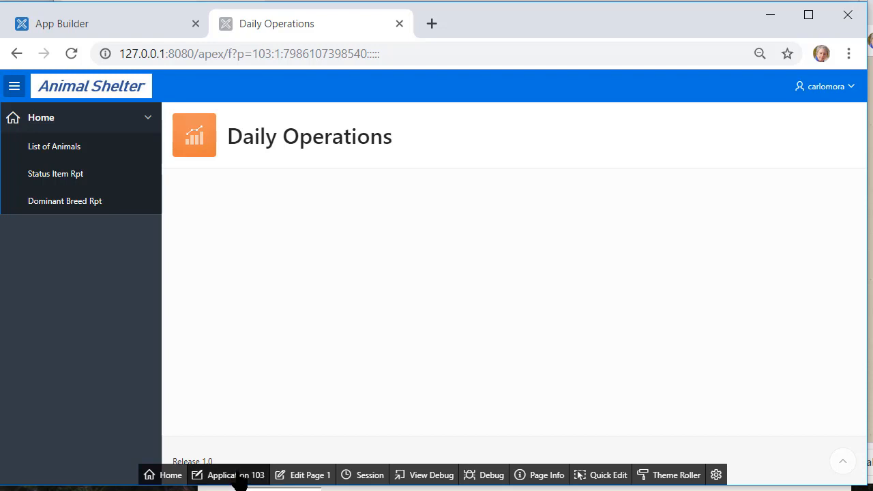
Create a blank page numbered 7 and named Animals in Application 103, with a new Animals navigation menu entry that has no parent.
{"action": "left_click", "coordinate": [239, 477]}
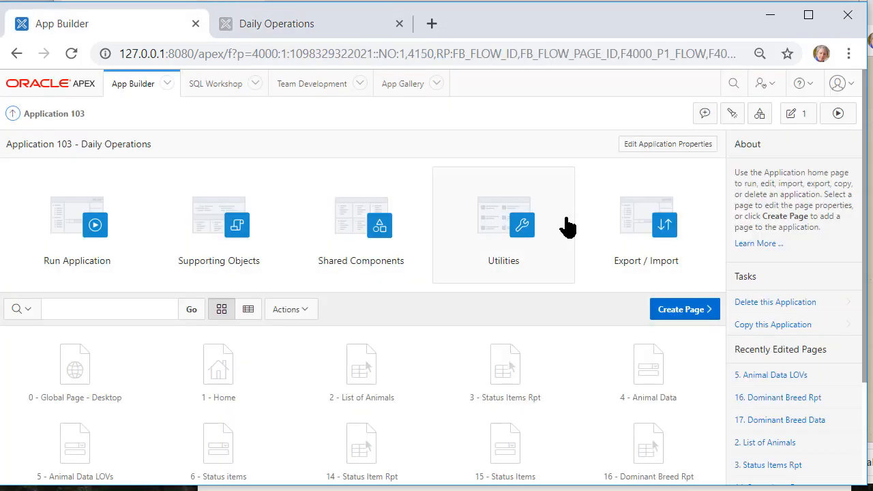
{"action": "left_click", "coordinate": [684, 310]}
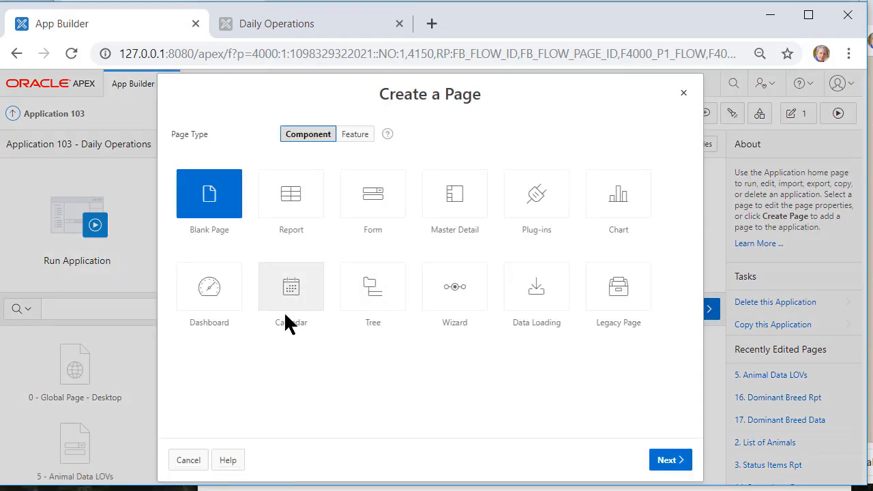
{"action": "left_click", "coordinate": [671, 460]}
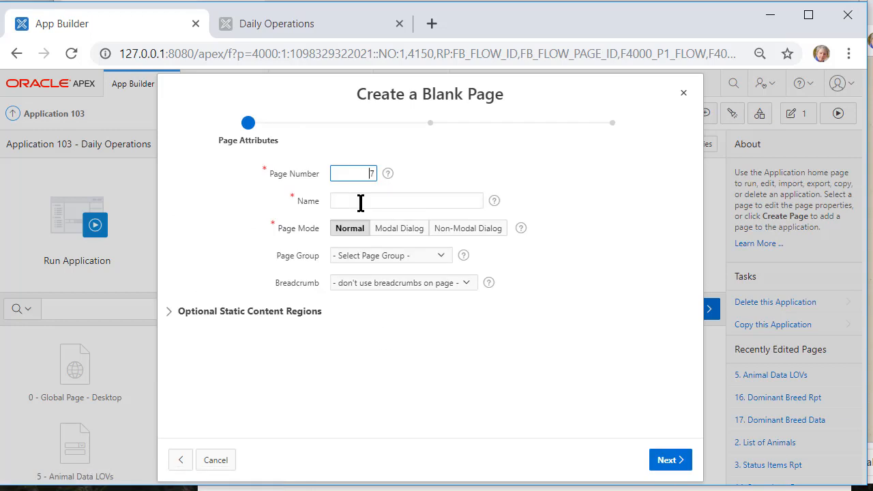
{"action": "left_click", "coordinate": [361, 202]}
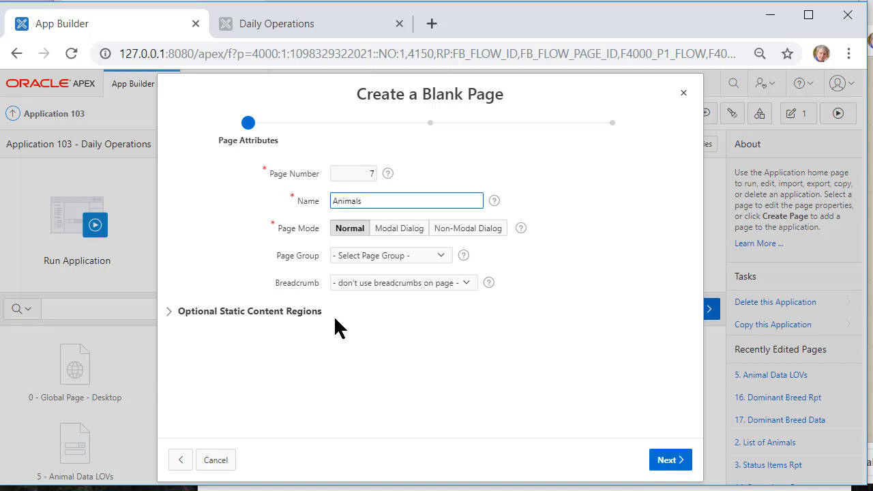
{"action": "left_click", "coordinate": [683, 467]}
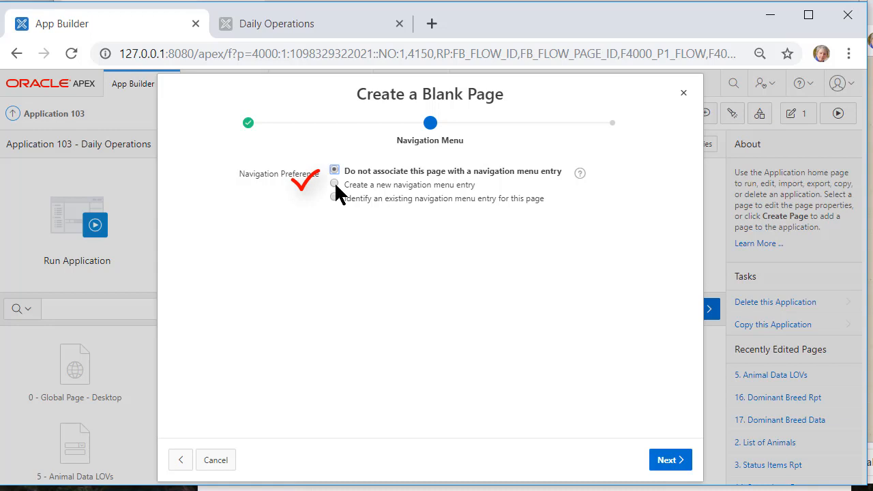
{"action": "left_click", "coordinate": [334, 183]}
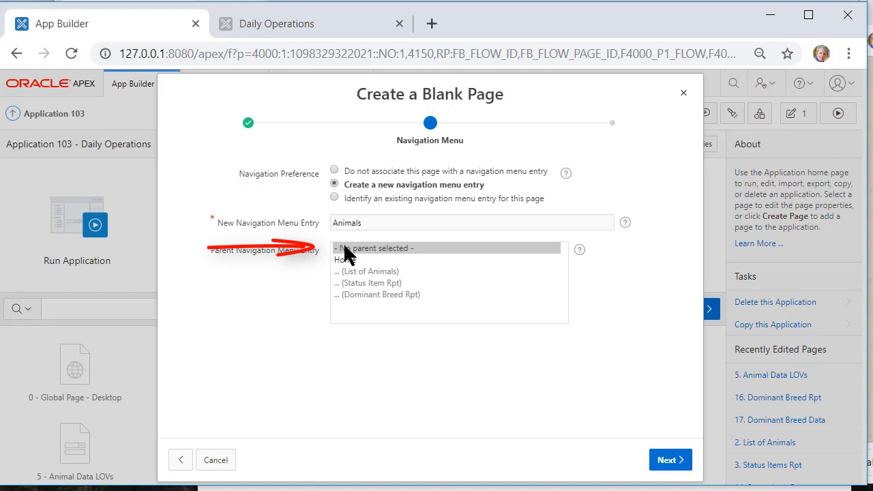
{"action": "left_click", "coordinate": [666, 463]}
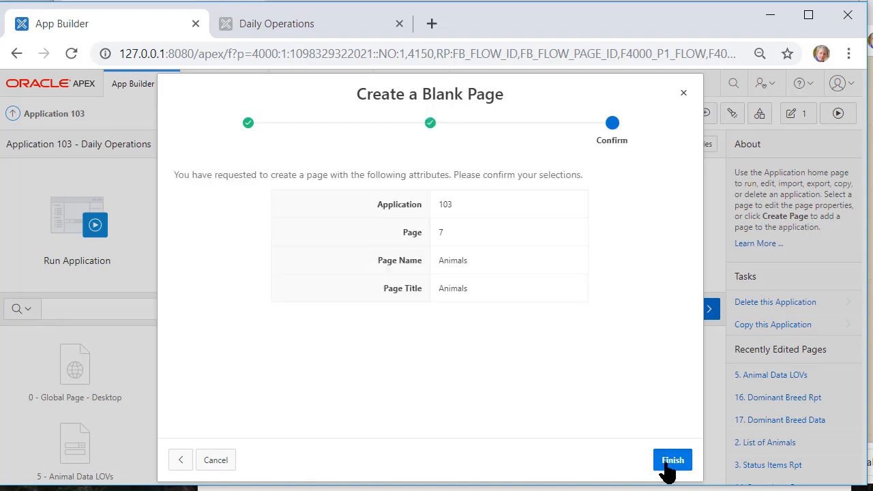
{"action": "left_click", "coordinate": [668, 465]}
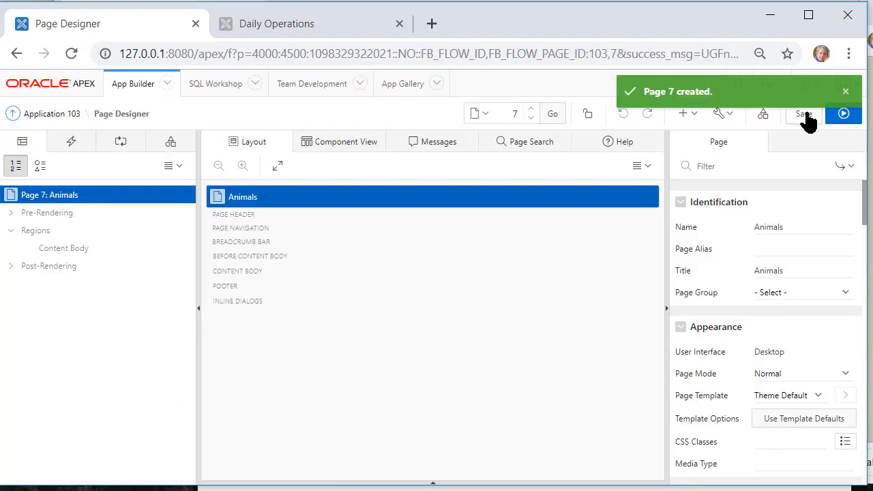
Run the page and check the navigation menu by visiting the Home, Animals, People and Data Maintenance pages.
{"action": "left_click", "coordinate": [846, 114]}
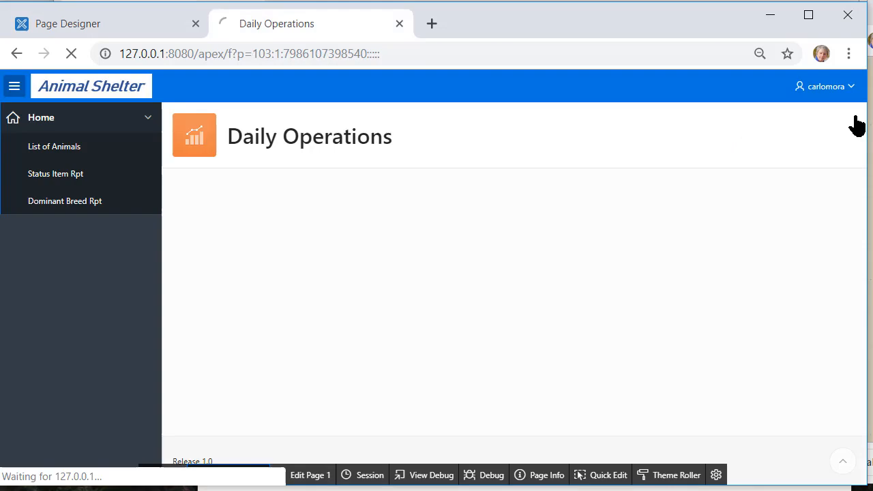
{"action": "left_click", "coordinate": [59, 120]}
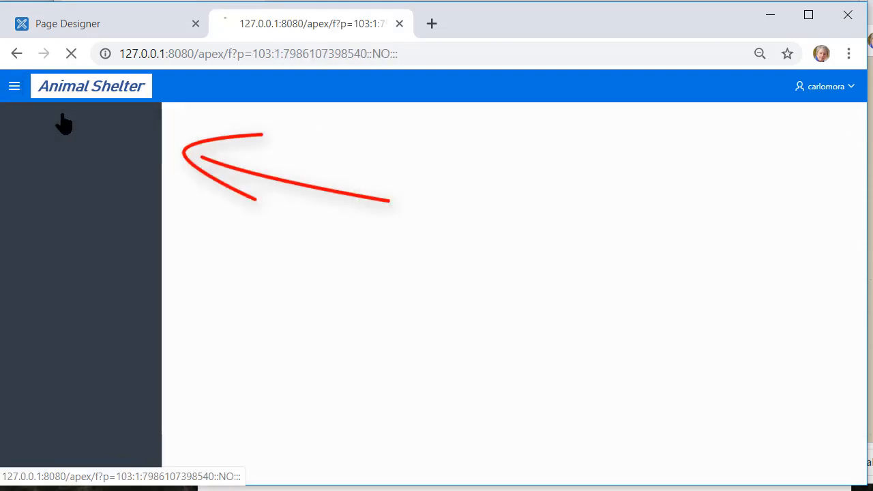
{"action": "left_click", "coordinate": [60, 232]}
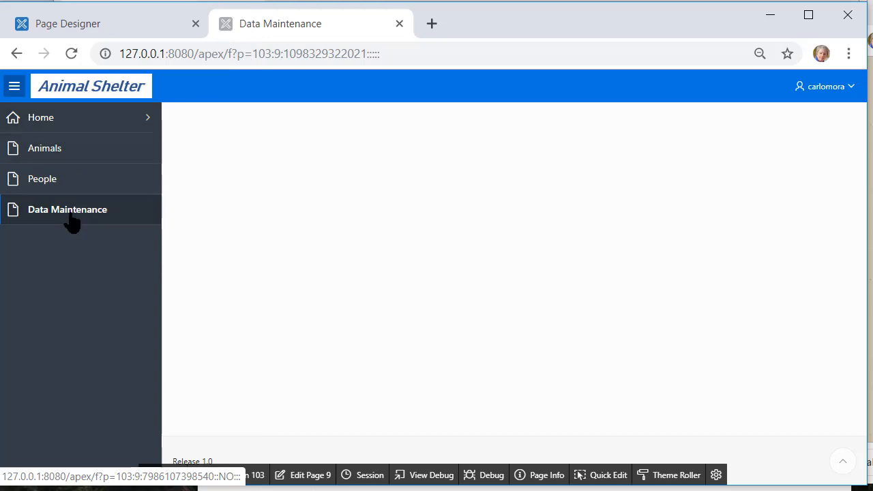
{"action": "left_click", "coordinate": [77, 146]}
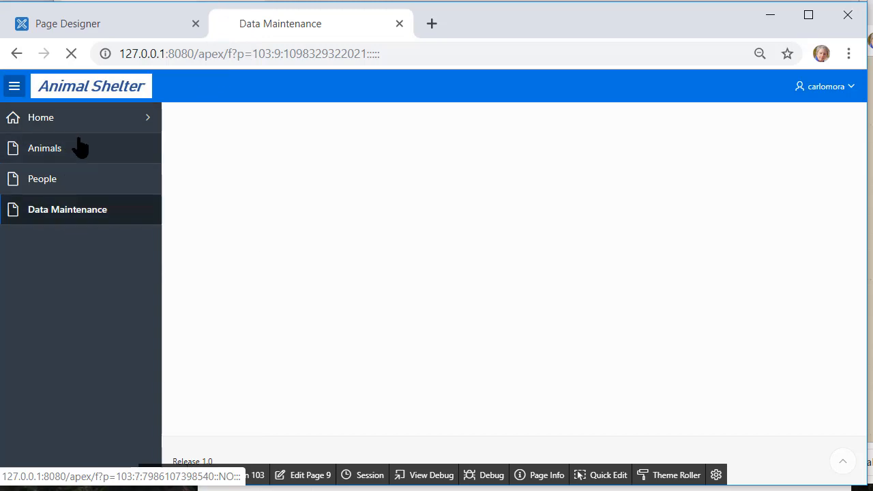
{"action": "left_click", "coordinate": [58, 177]}
{"action": "left_click", "coordinate": [80, 212]}
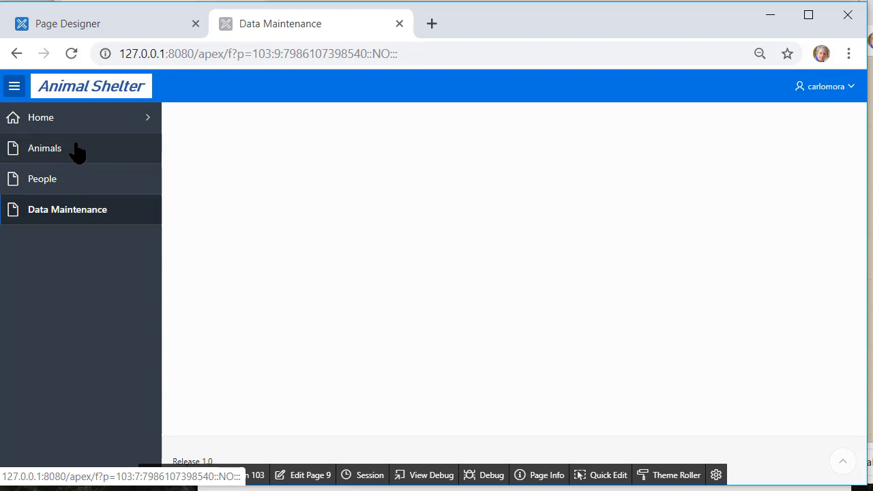
{"action": "left_click", "coordinate": [82, 123]}
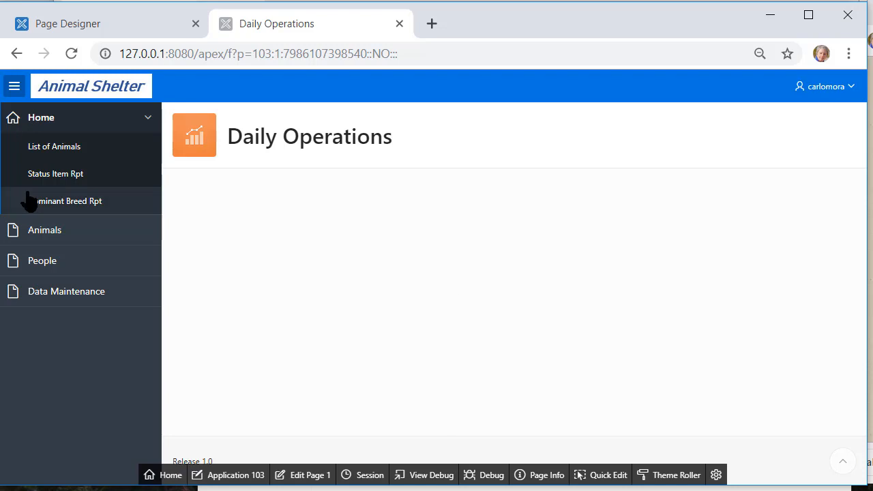
Add a static content region to the Animals page with the text "Reports and forms for animal data (transactions, activities and animal records) are listed here.".
{"action": "left_click", "coordinate": [50, 232]}
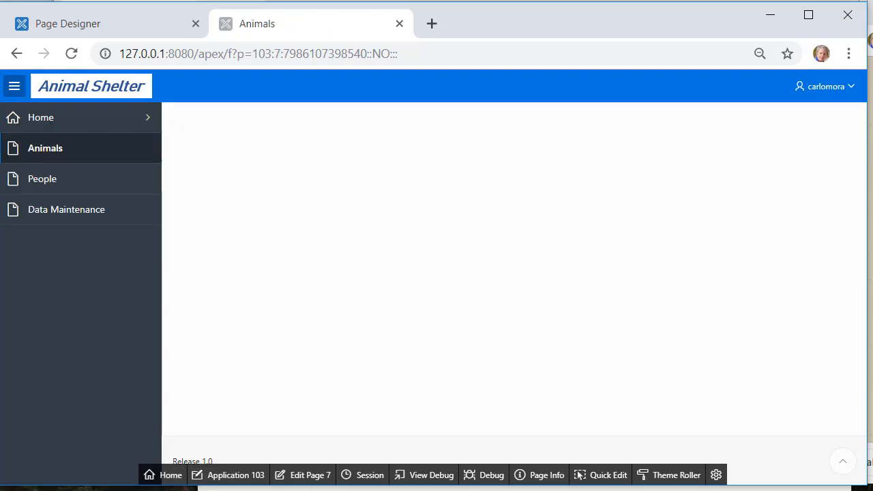
{"action": "left_click", "coordinate": [314, 477]}
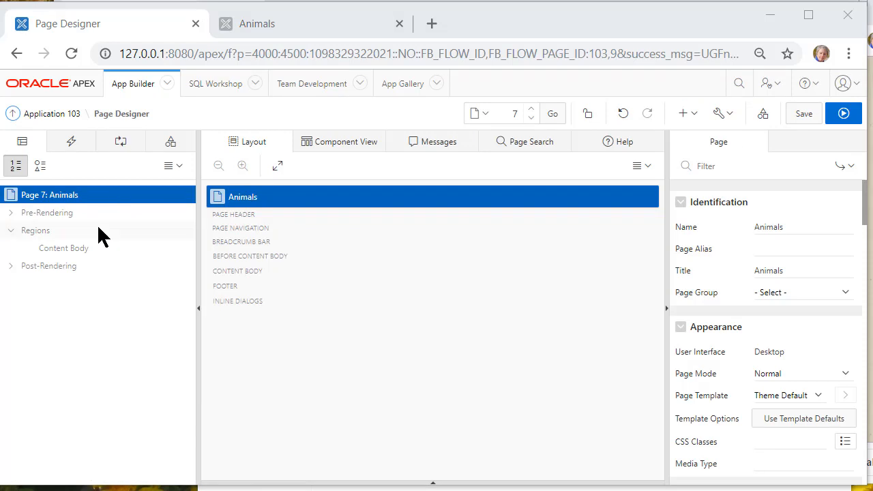
{"action": "right_click", "coordinate": [35, 234]}
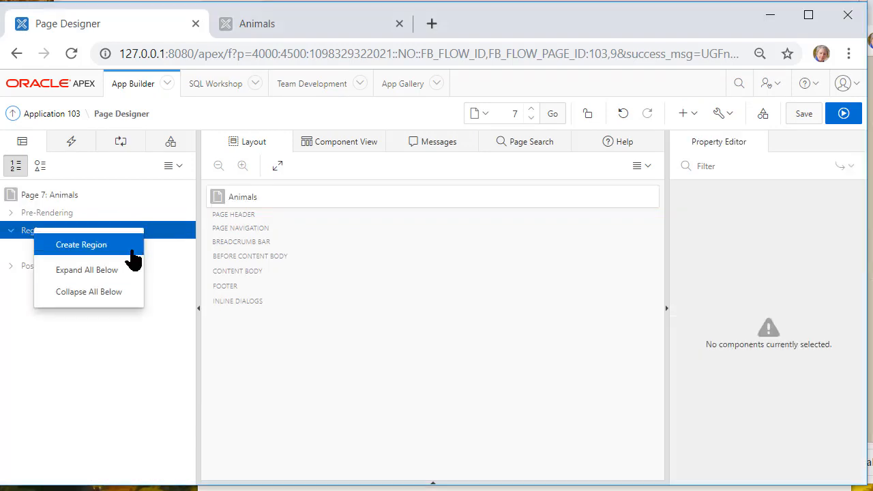
{"action": "left_click", "coordinate": [81, 244]}
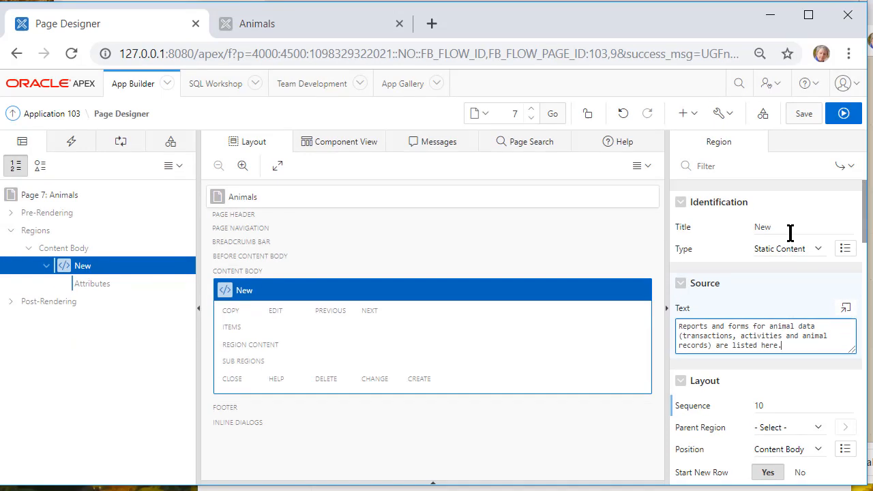
Set the new region's title to Animals and save the page.
{"action": "double_click", "coordinate": [790, 231]}
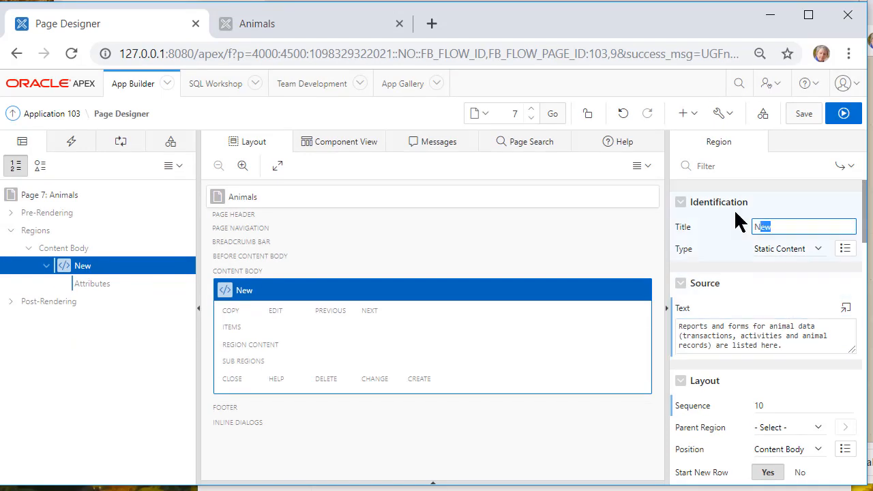
{"action": "type", "text": "Animals"}
{"action": "left_click", "coordinate": [804, 113]}
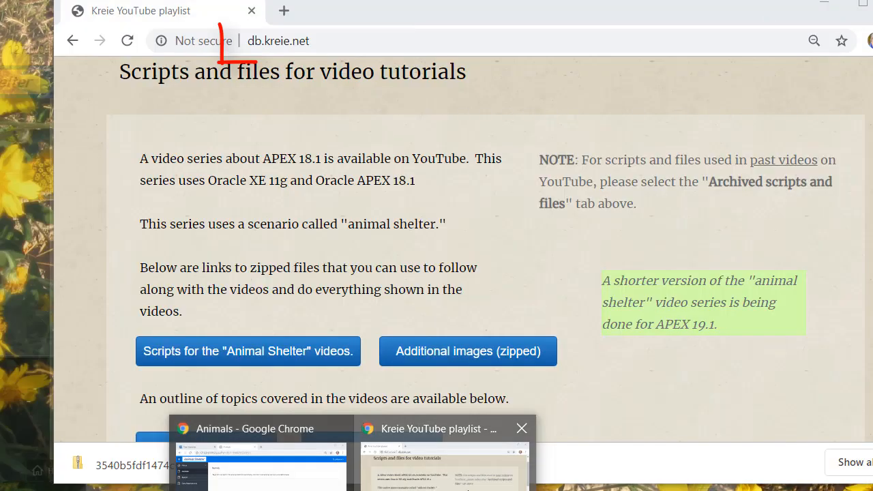
Look through the Images folder inside animal_shelter_files for the page title images and return to the running Animals page.
{"action": "left_click", "coordinate": [437, 453]}
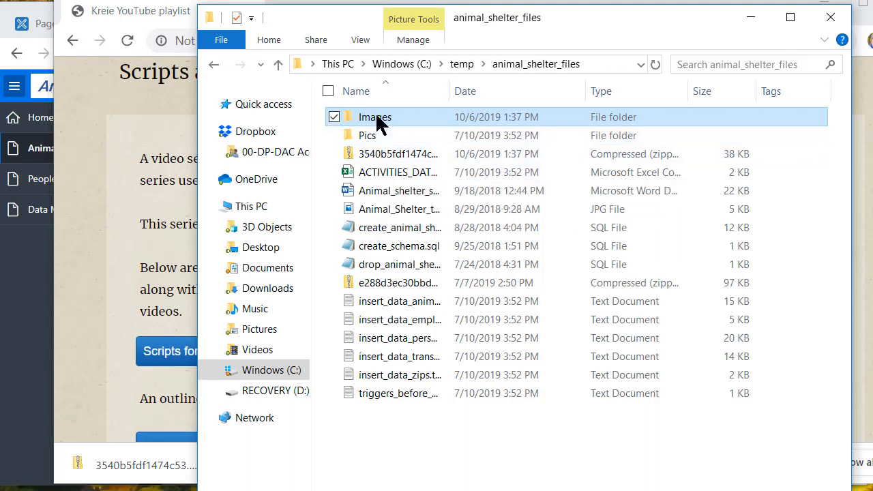
{"action": "double_click", "coordinate": [376, 116]}
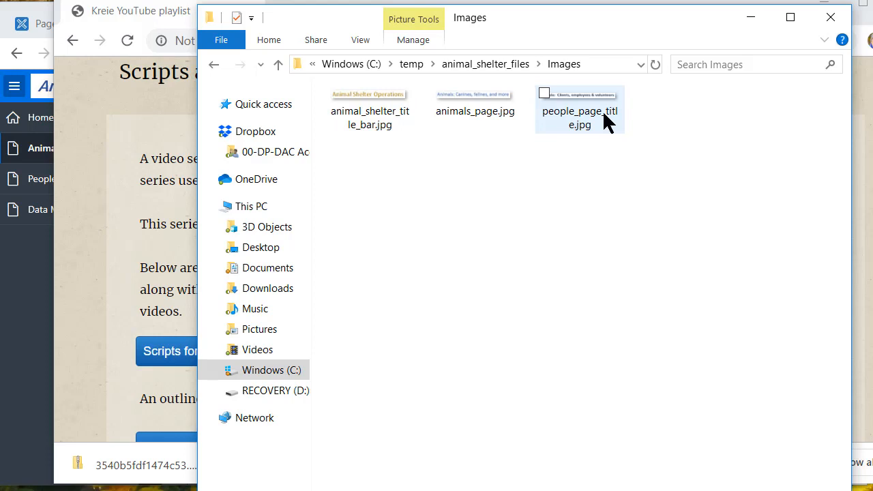
{"action": "left_click", "coordinate": [22, 297]}
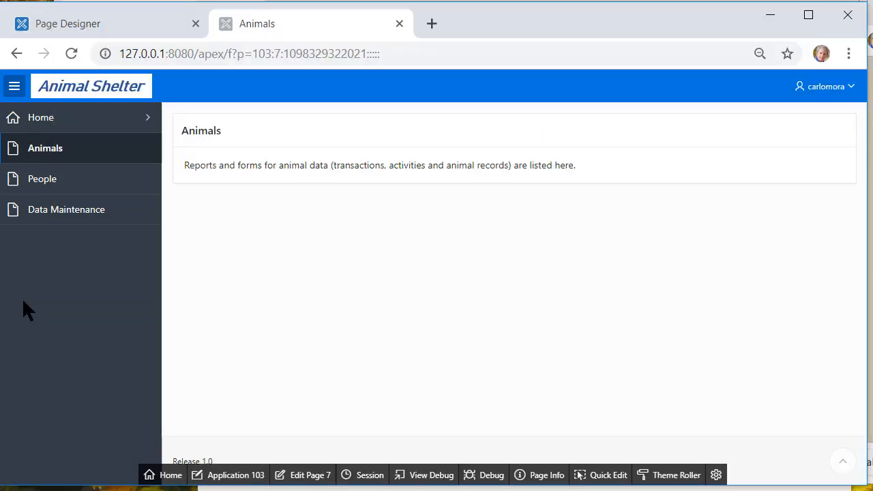
Upload animal_shelter_title_bar.jpg, animals_page.jpg and people_page_title.jpg to Application 103's static workspace files.
{"action": "left_click", "coordinate": [235, 476]}
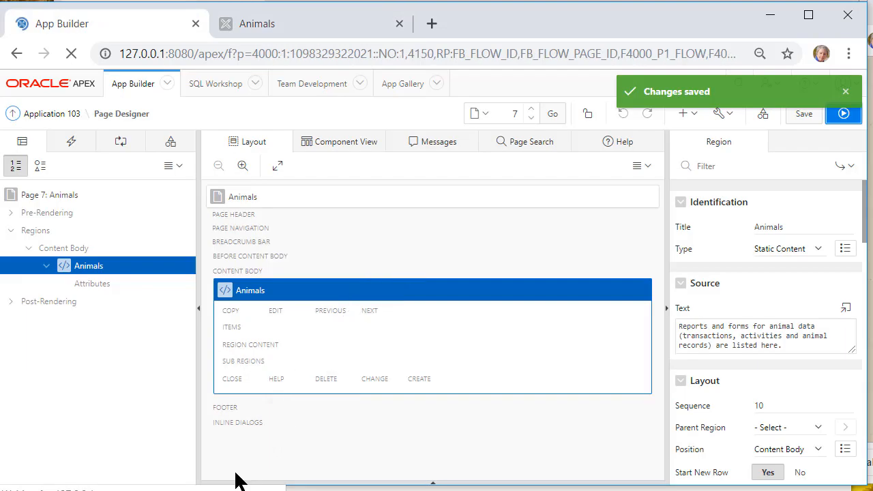
{"action": "left_click", "coordinate": [376, 235]}
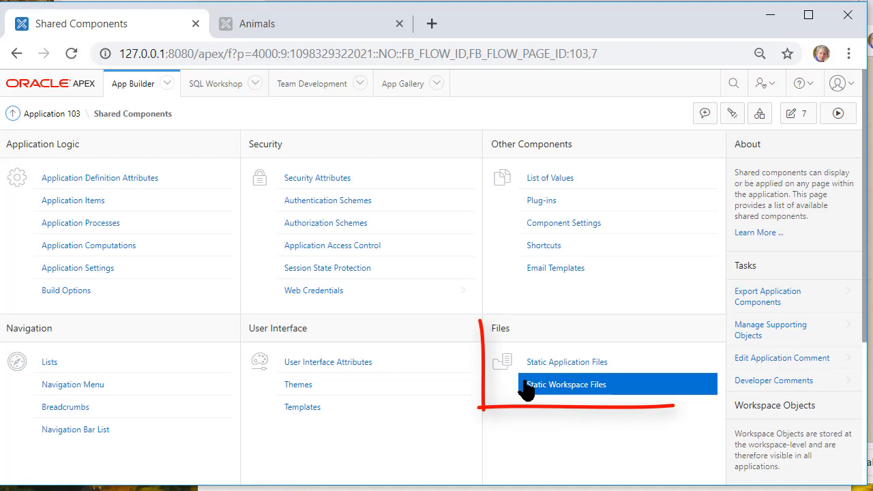
{"action": "left_click", "coordinate": [599, 386]}
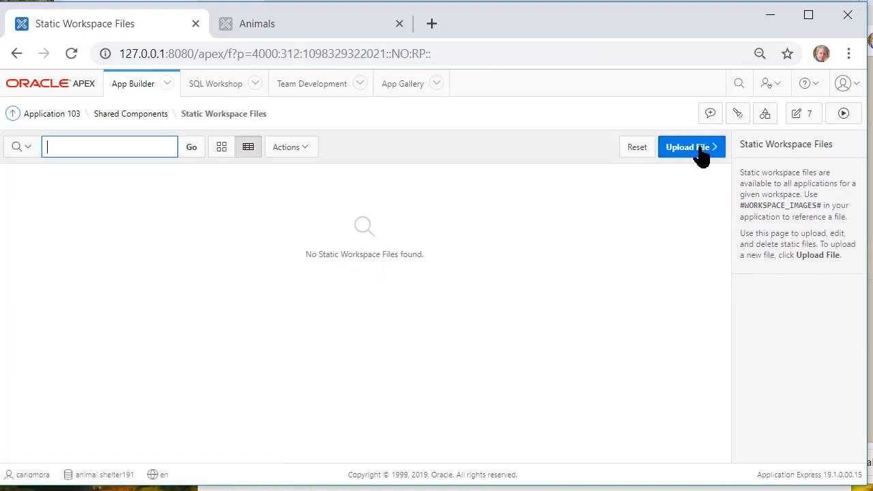
{"action": "left_click", "coordinate": [720, 154]}
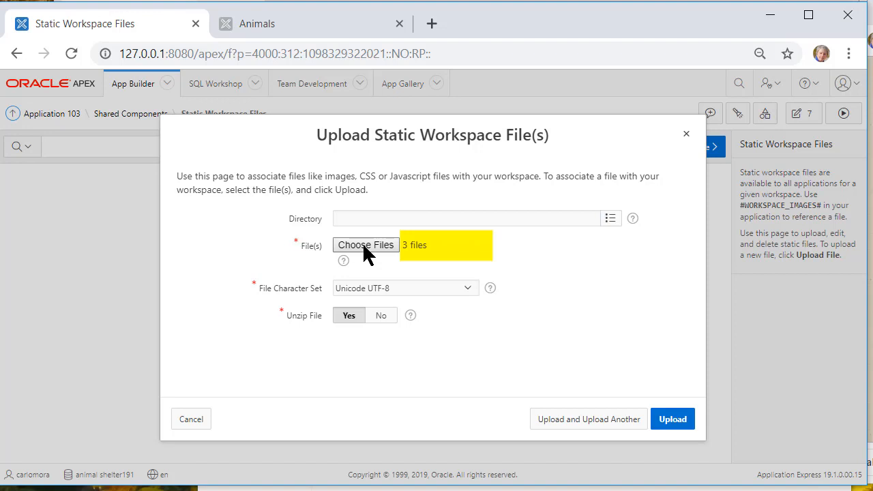
{"action": "mouse_move", "coordinate": [366, 251]}
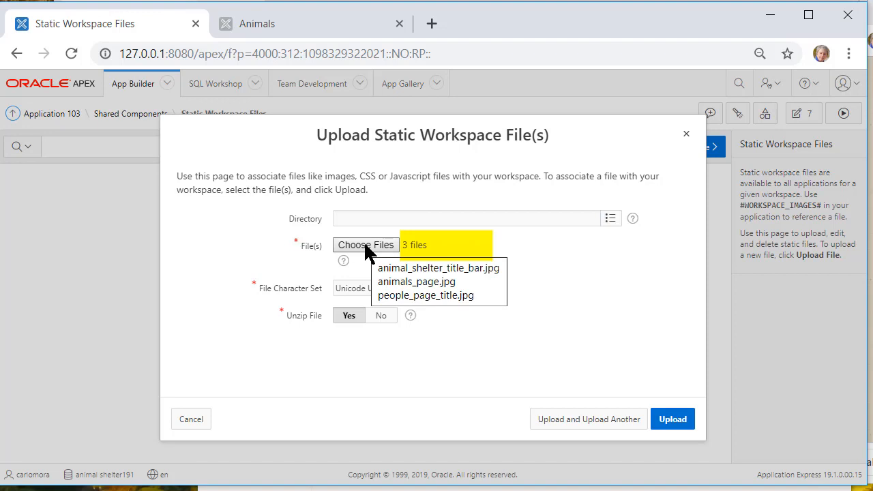
{"action": "left_click", "coordinate": [674, 420]}
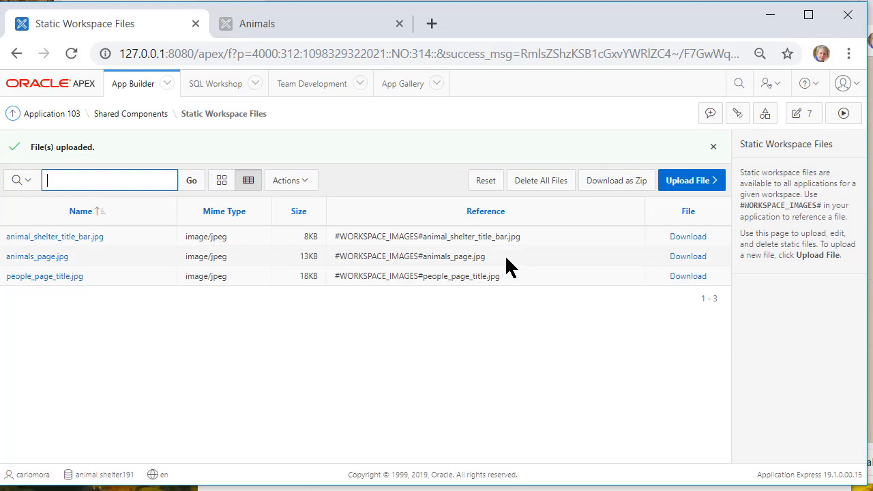
Add <img src="&WORKSPACE_IMAGES.animals_page.jpg"> and <p> above the page 7 Animals region's text, and wrap that text in <h3> tags.
{"action": "left_click_drag", "start_coordinate": [494, 258], "coordinate": [332, 259]}
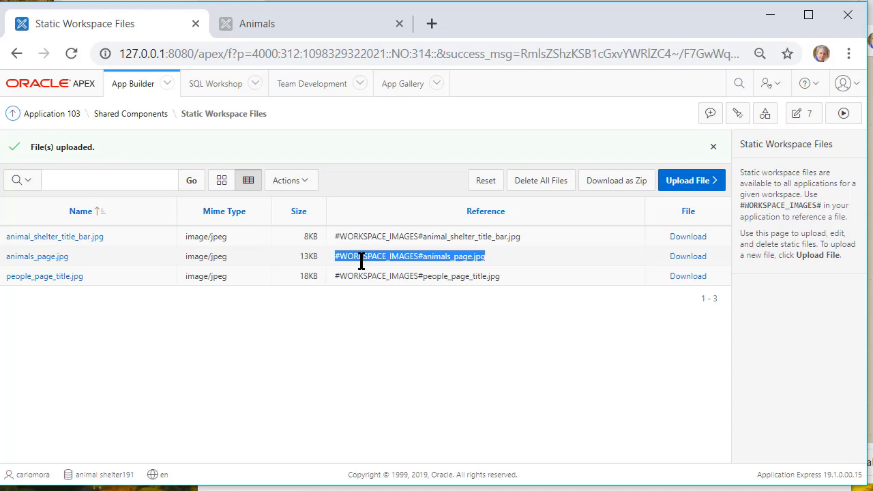
{"action": "left_click", "coordinate": [304, 24]}
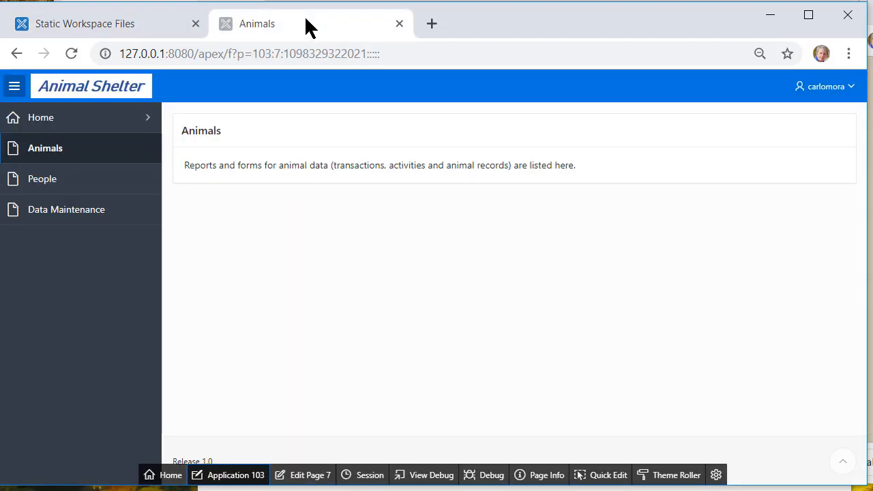
{"action": "left_click", "coordinate": [306, 476]}
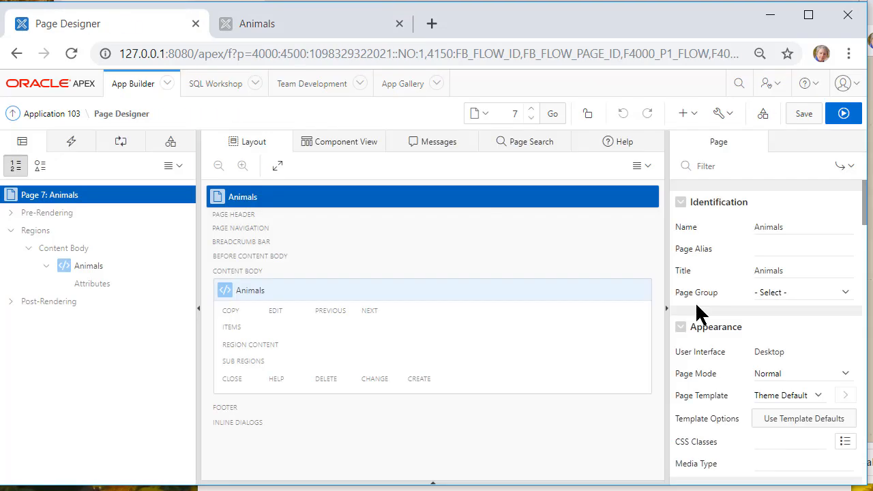
{"action": "left_click", "coordinate": [78, 266]}
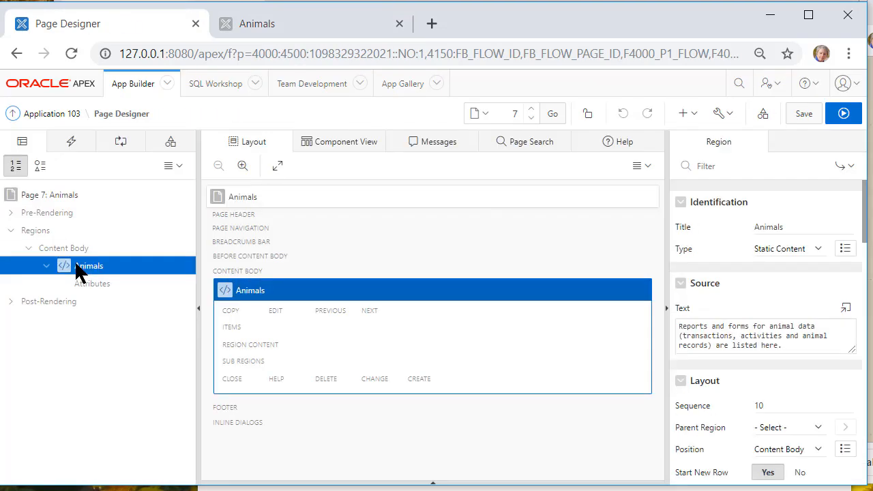
{"action": "left_click", "coordinate": [846, 310]}
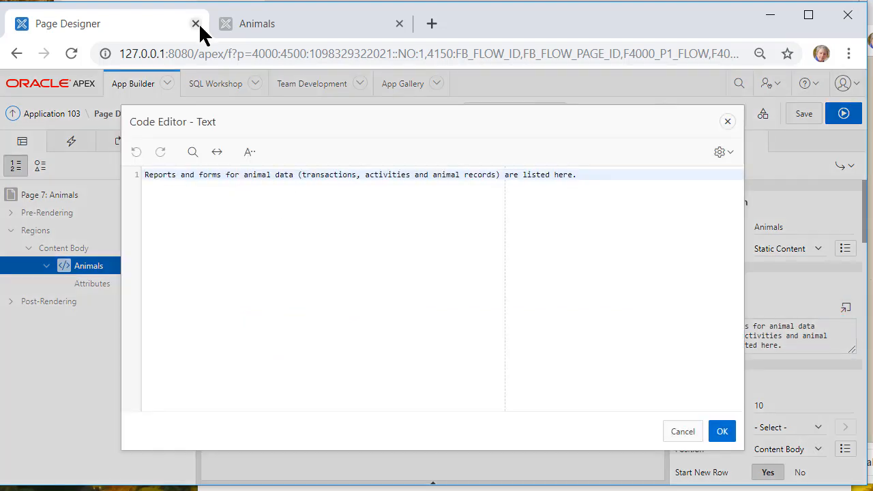
{"action": "key", "text": "Return"}
{"action": "key", "text": "Up"}
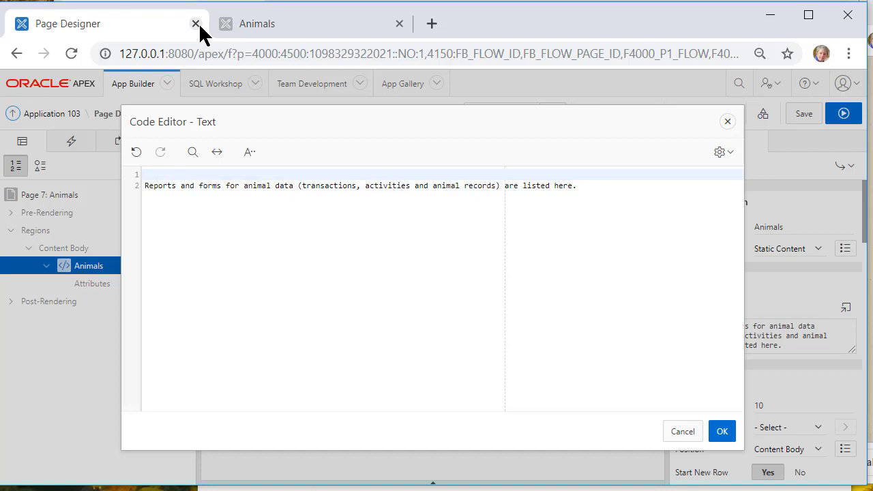
{"action": "key", "text": "Return"}
{"action": "key", "text": "Up"}
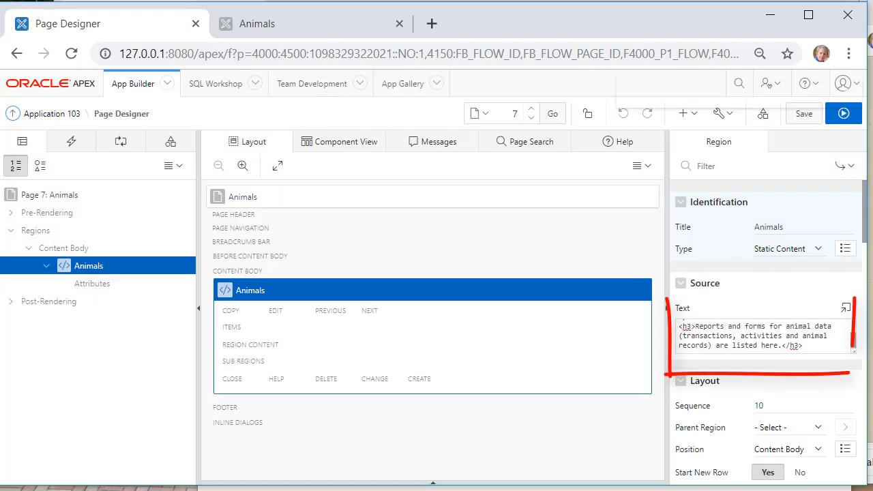
Review the image, paragraph and heading markup in the Animals region's source text, accept it and run the page.
{"action": "left_click", "coordinate": [847, 309]}
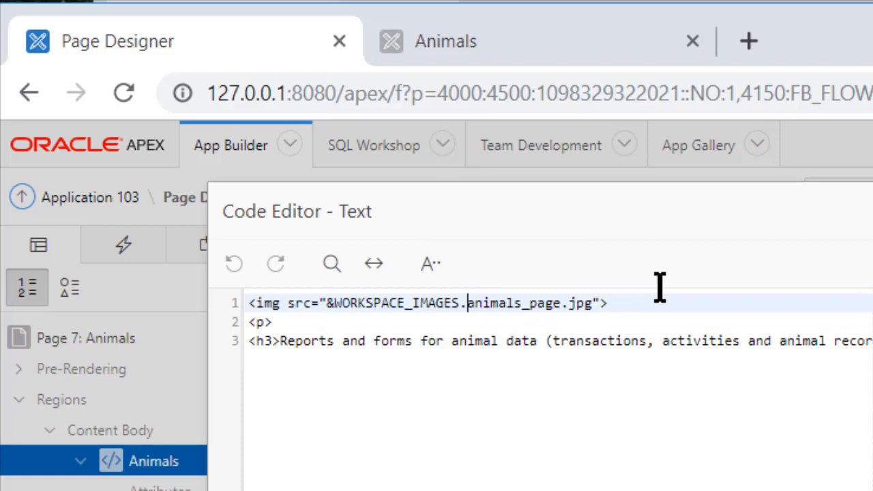
{"action": "left_click", "coordinate": [629, 303]}
{"action": "left_click", "coordinate": [278, 319]}
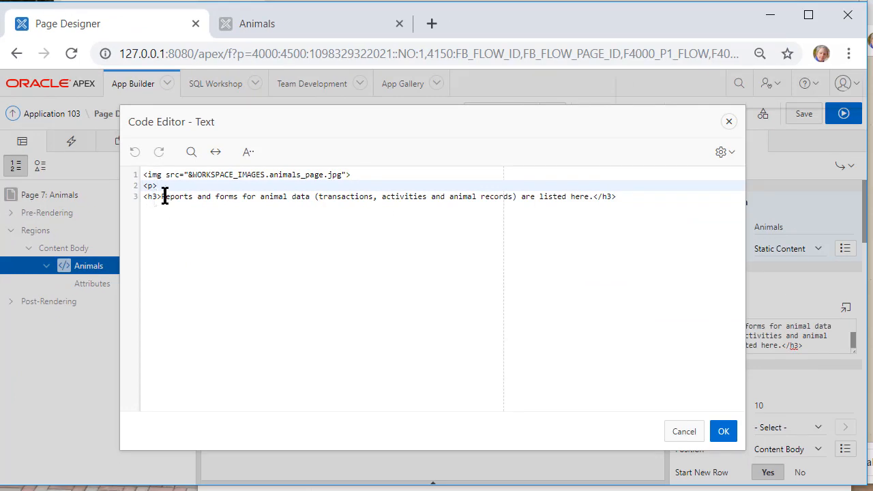
{"action": "left_click", "coordinate": [724, 431]}
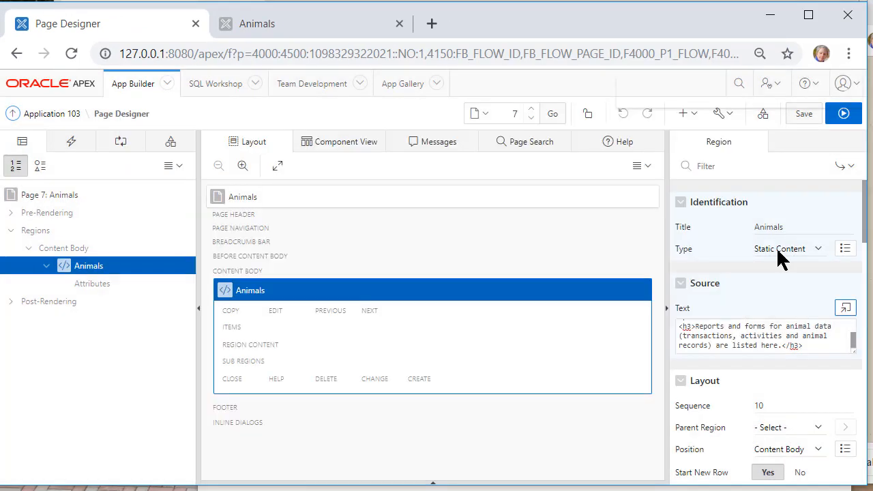
{"action": "left_click", "coordinate": [844, 113]}
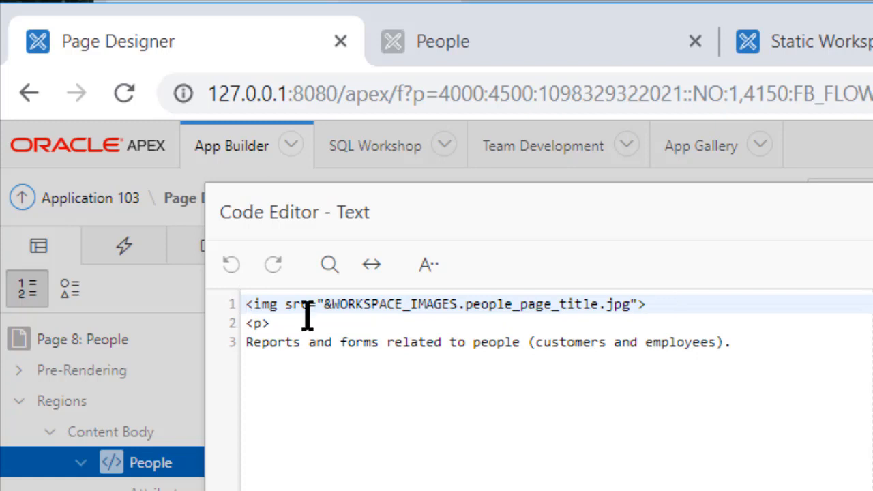
Wrap the page 8 People region's description line in <h3> tags, save the page and run it.
{"action": "left_click", "coordinate": [245, 341]}
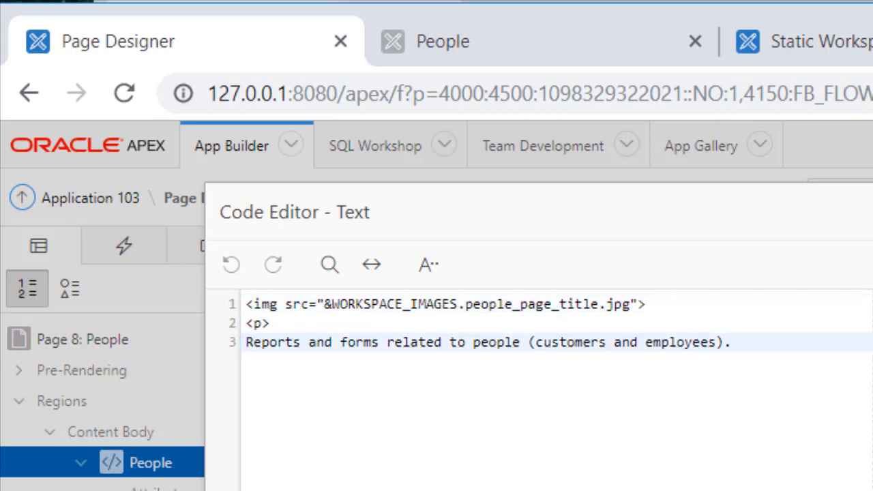
{"action": "type", "text": "<h"}
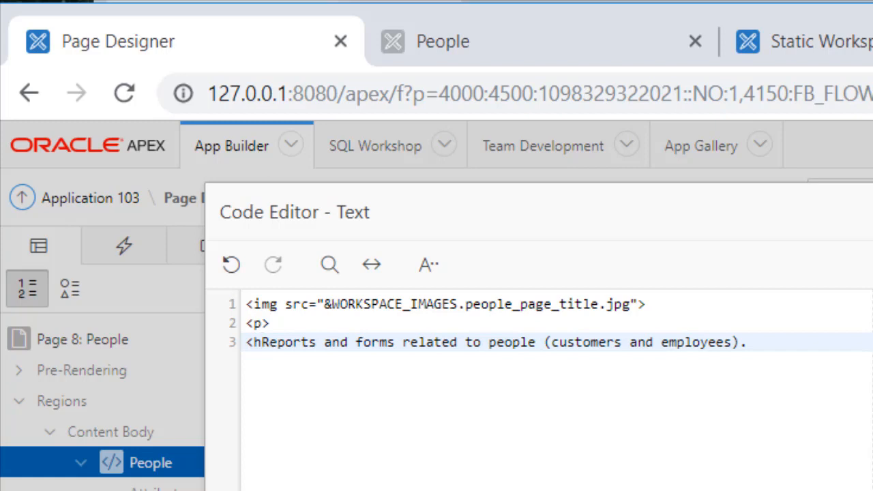
{"action": "type", "text": "3>"}
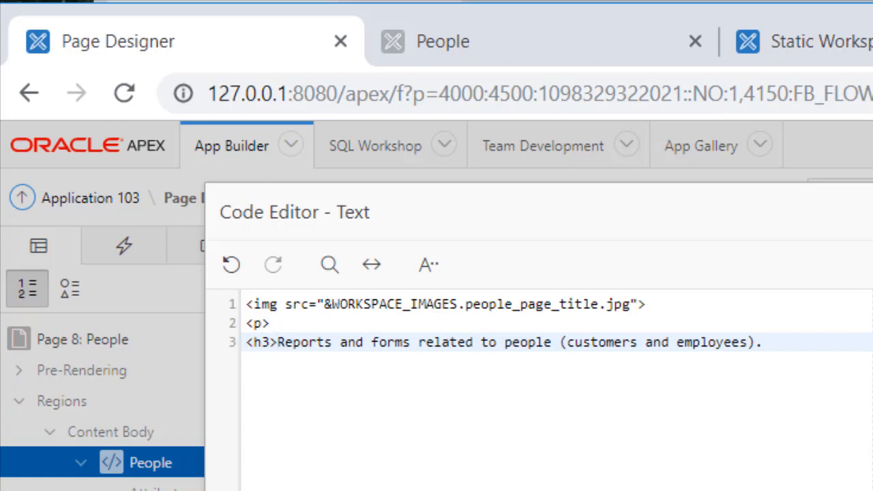
{"action": "left_click", "coordinate": [823, 354]}
{"action": "type", "text": "</h3>"}
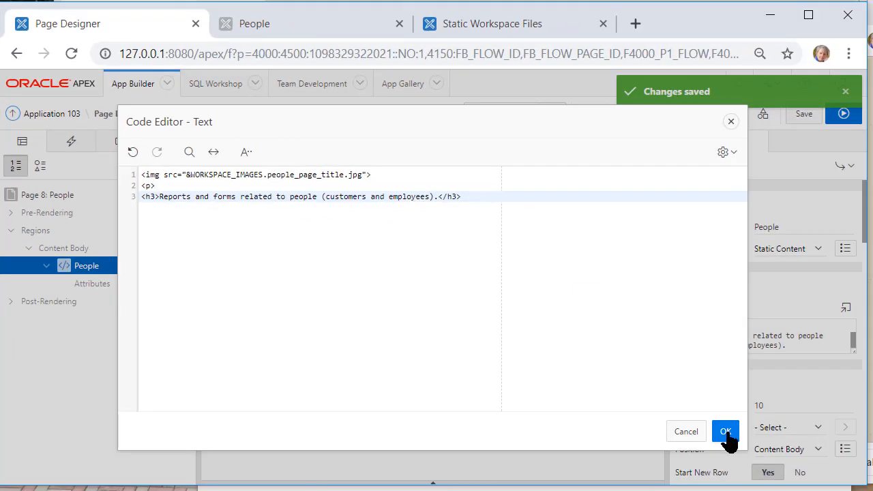
{"action": "left_click", "coordinate": [726, 433]}
{"action": "left_click", "coordinate": [802, 115]}
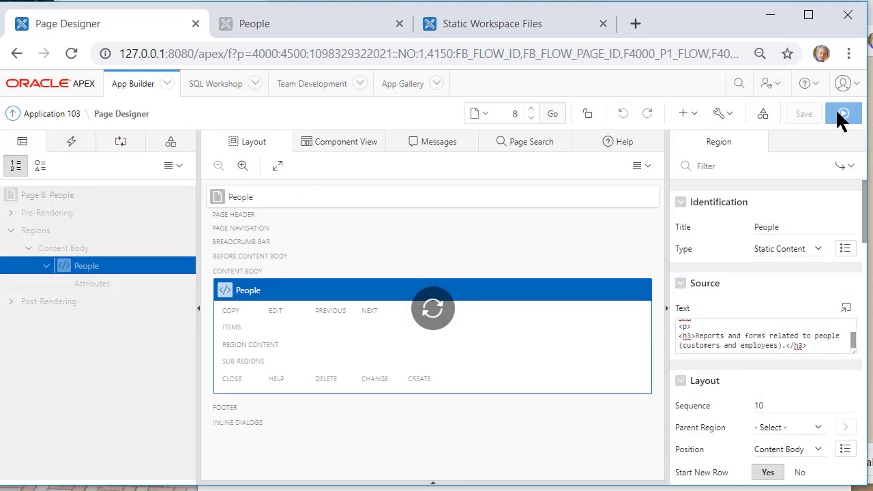
{"action": "left_click", "coordinate": [844, 115]}
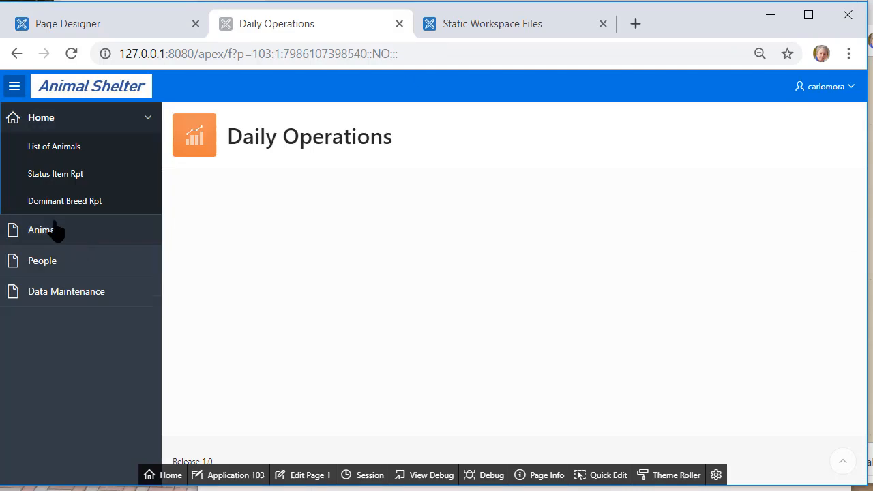
View the Animals, People and Data Maintenance pages in the running application to check their content regions.
{"action": "left_click", "coordinate": [60, 235]}
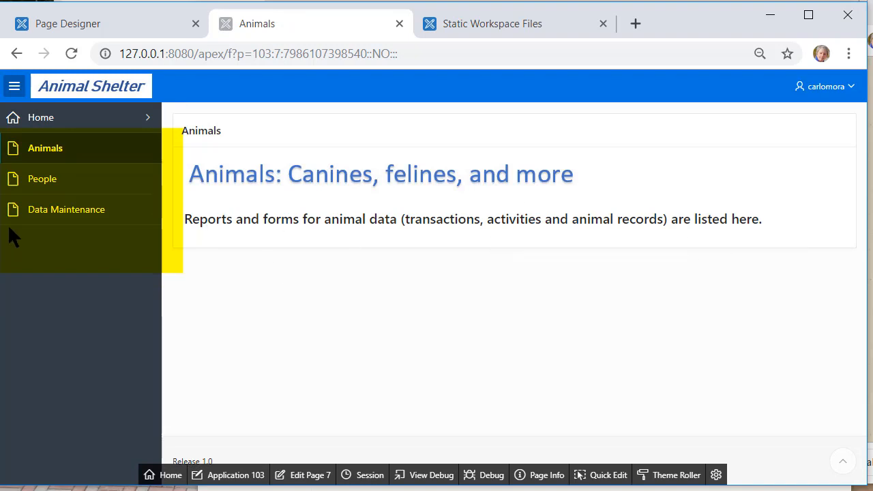
{"action": "left_click", "coordinate": [41, 183]}
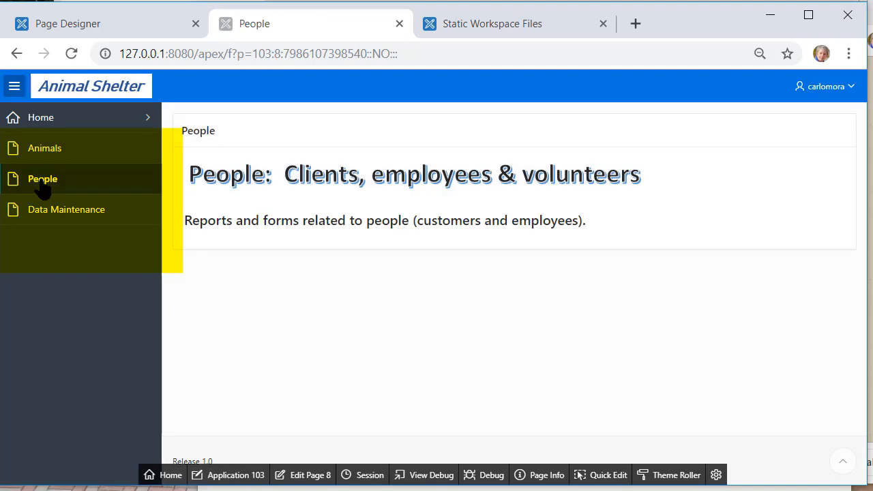
{"action": "left_click", "coordinate": [57, 213]}
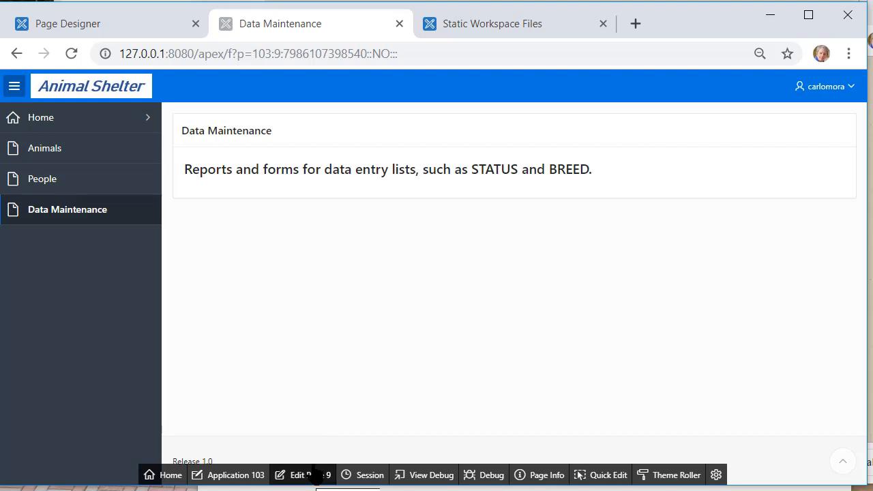
In Application 103's Desktop Navigation Menu list, set the Status Item Rpt entry's parent to Data Maintenance and apply the change.
{"action": "left_click", "coordinate": [235, 476]}
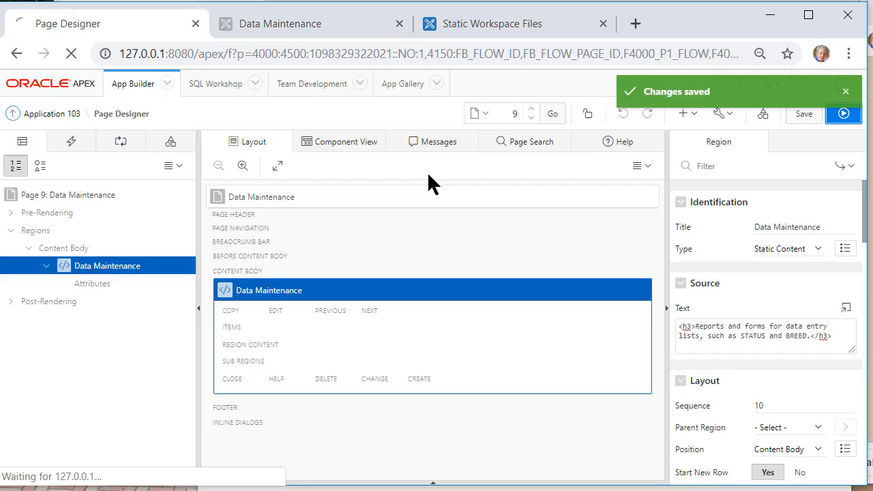
{"action": "left_click", "coordinate": [371, 238]}
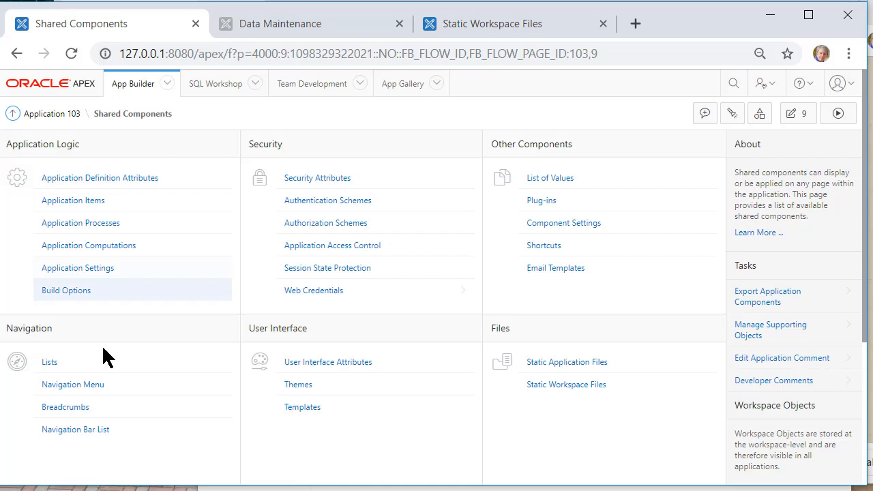
{"action": "left_click", "coordinate": [72, 388]}
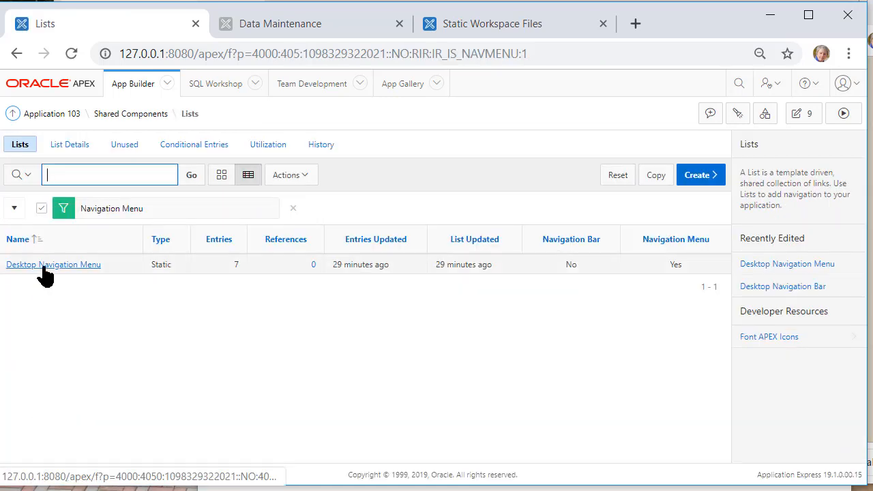
{"action": "left_click", "coordinate": [45, 266]}
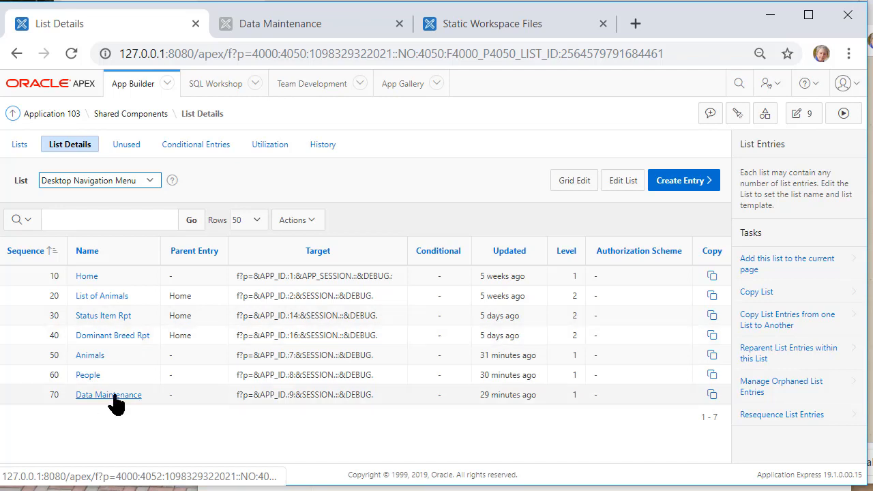
{"action": "left_click", "coordinate": [109, 325]}
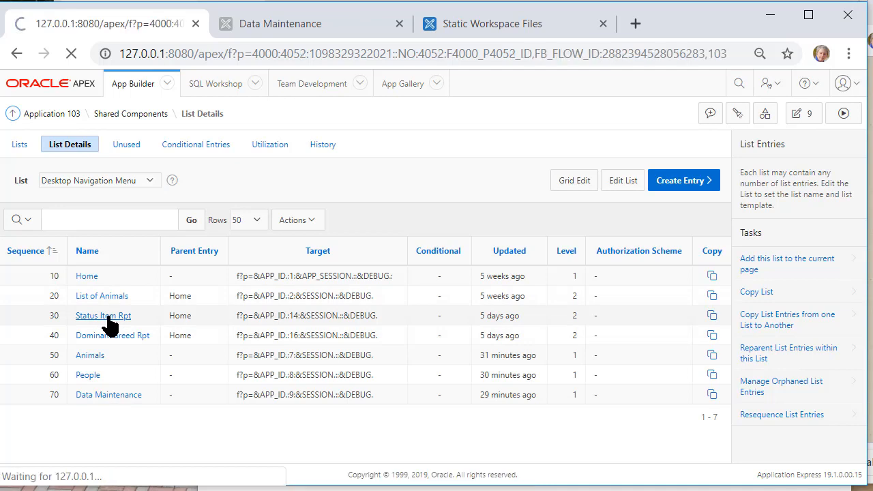
{"action": "left_click", "coordinate": [290, 271]}
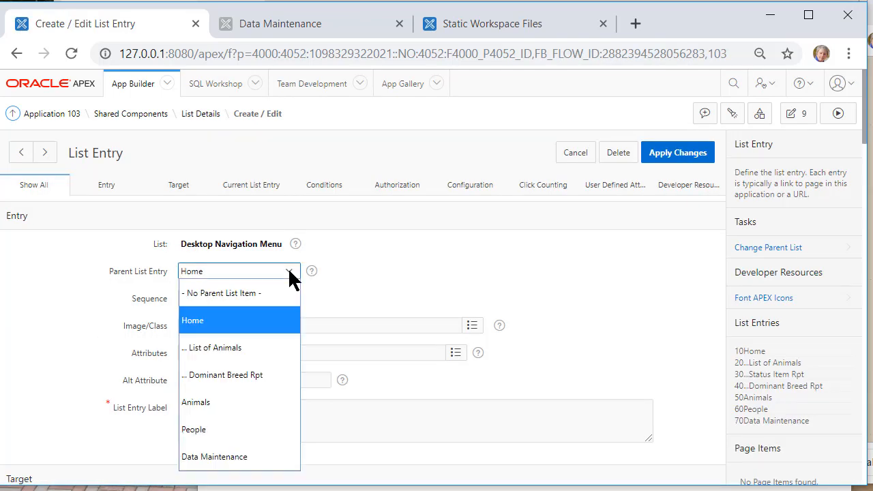
{"action": "left_click", "coordinate": [217, 456]}
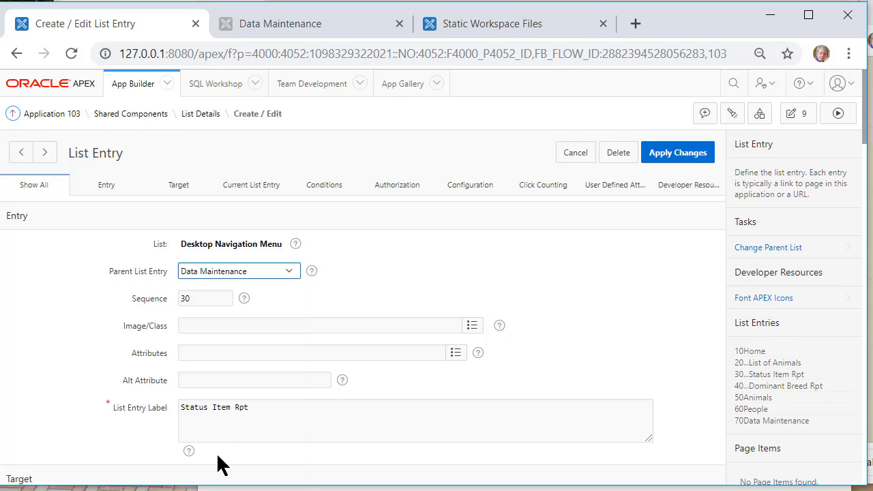
{"action": "left_click", "coordinate": [682, 152]}
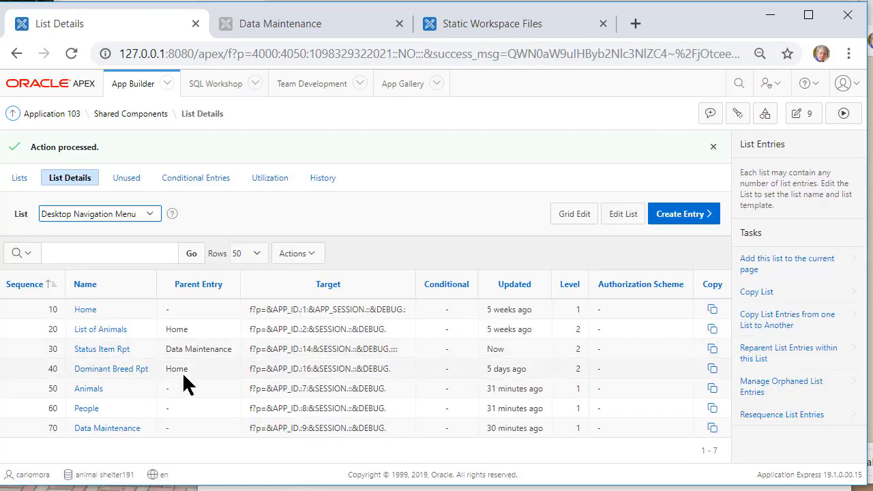
Set the Dominant Breed Rpt entry's parent to Data Maintenance, apply the change and reload the running application.
{"action": "left_click", "coordinate": [111, 370]}
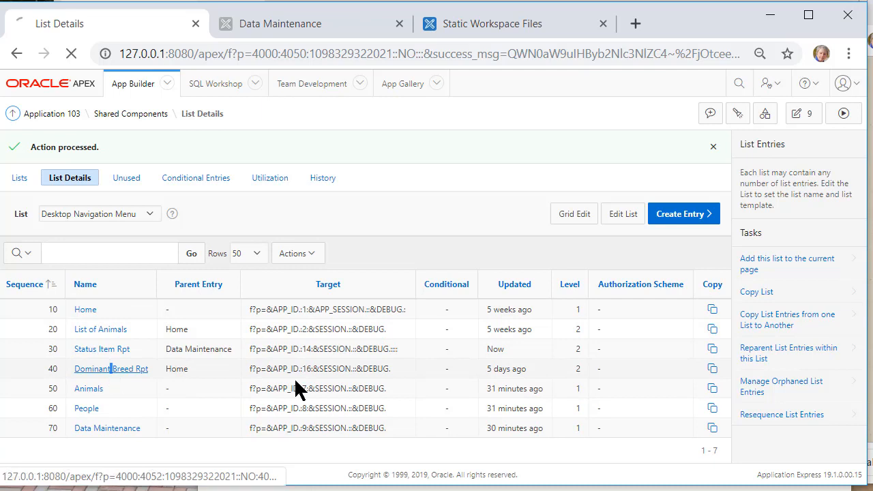
{"action": "left_click", "coordinate": [294, 275]}
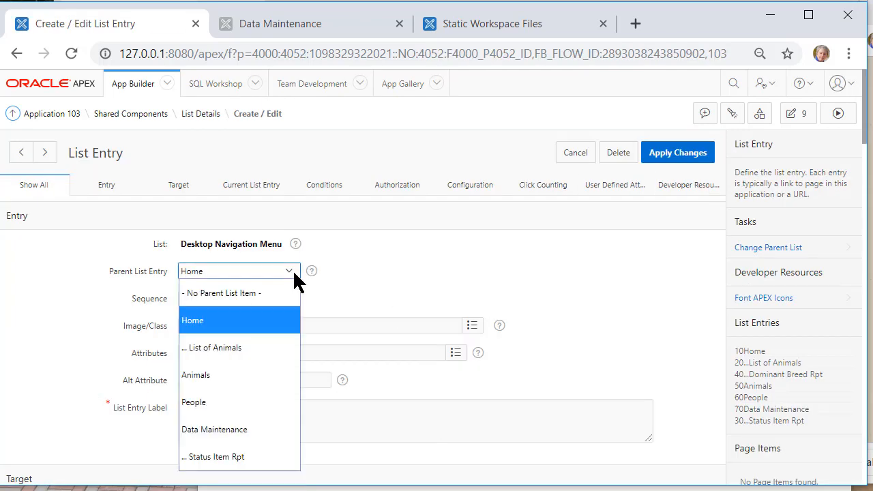
{"action": "left_click", "coordinate": [242, 429]}
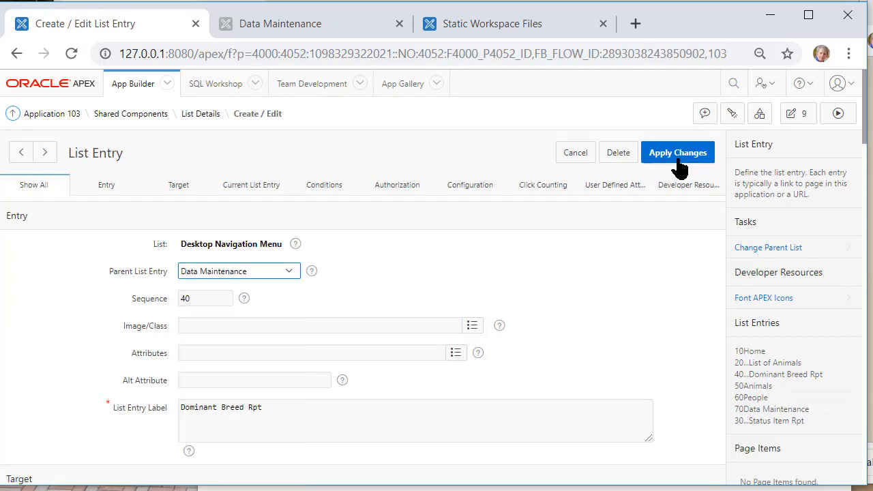
{"action": "left_click", "coordinate": [677, 156]}
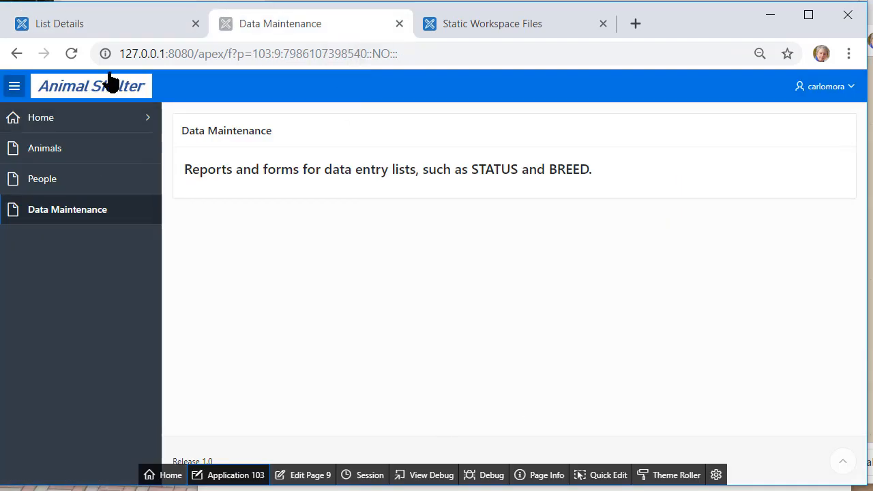
{"action": "left_click", "coordinate": [71, 53]}
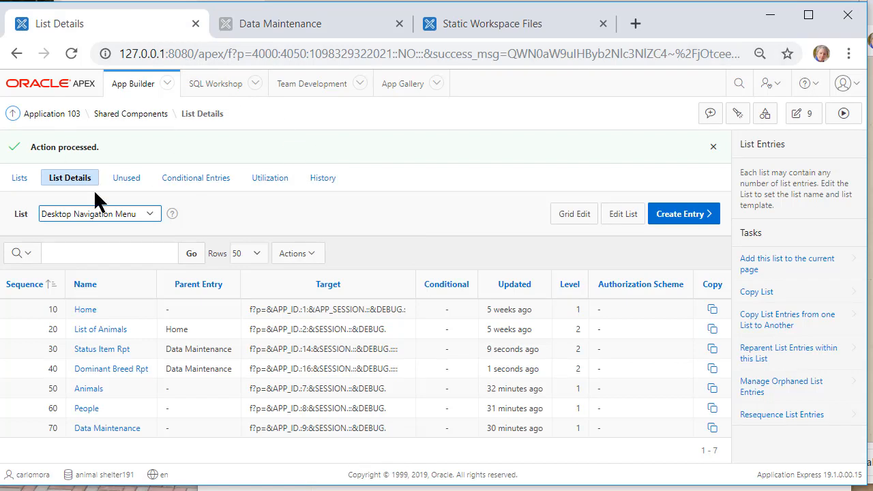
Set the List of Animals entry's parent to Animals in the Desktop Navigation Menu and apply the change.
{"action": "left_click", "coordinate": [96, 330]}
{"action": "left_click", "coordinate": [290, 273]}
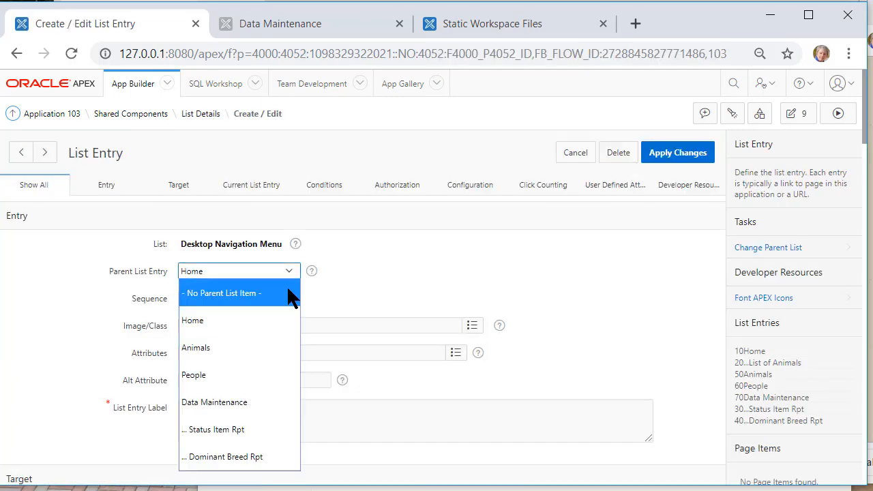
{"action": "left_click", "coordinate": [236, 348]}
{"action": "left_click", "coordinate": [667, 154]}
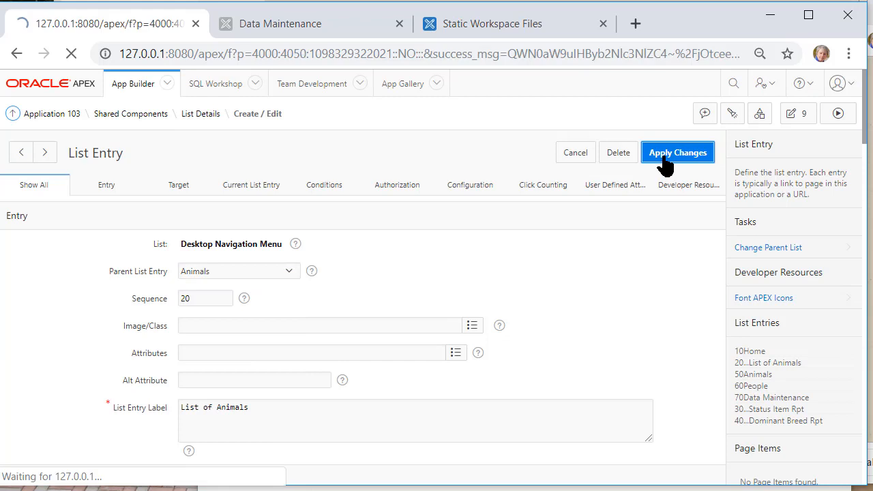
View the Animals page in the running Animal Shelter application to check its submenu entries.
{"action": "left_click", "coordinate": [292, 27]}
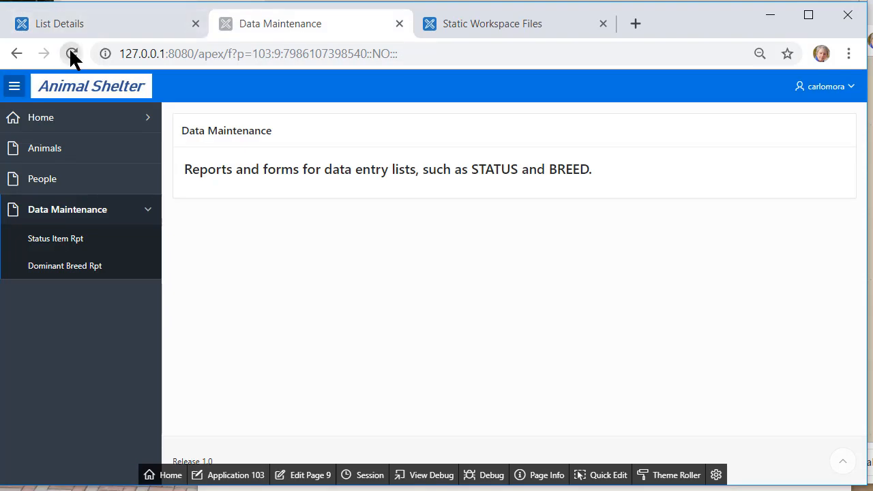
{"action": "left_click", "coordinate": [75, 152]}
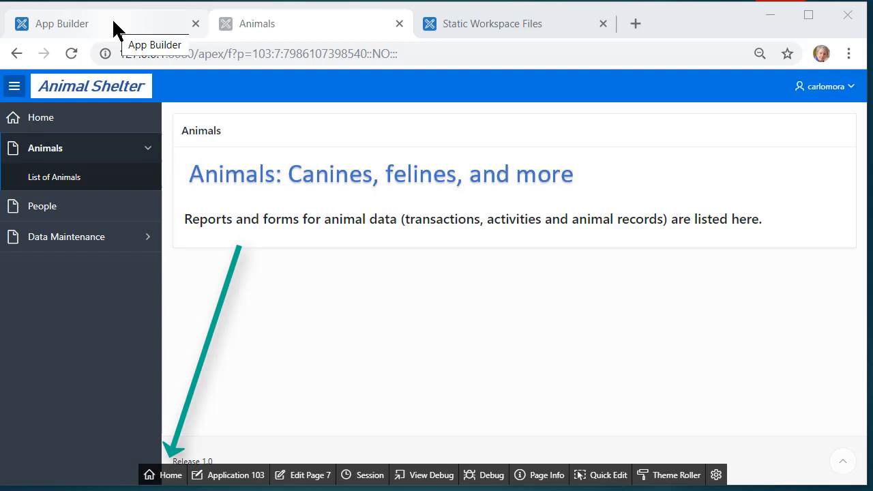
Create an application named AS Operations from App Builder, keeping the Vita, Side Menu appearance and default settings, and run it.
{"action": "left_click", "coordinate": [169, 475]}
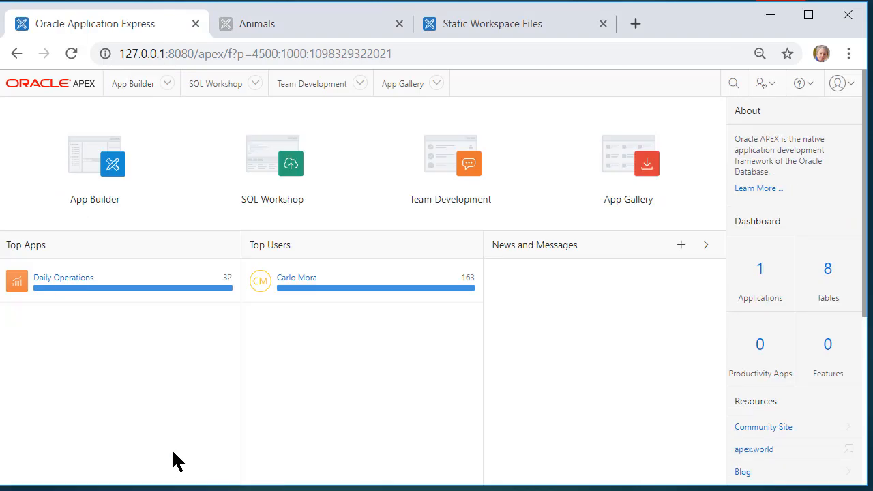
{"action": "left_click", "coordinate": [108, 176]}
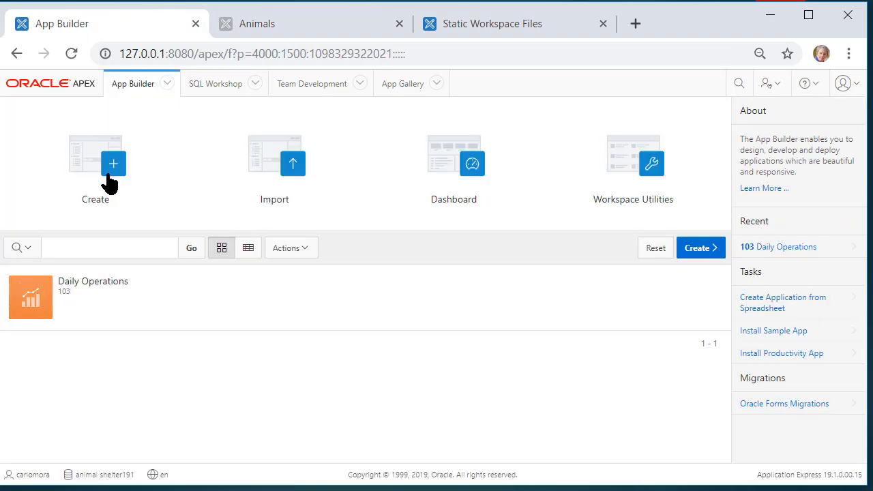
{"action": "left_click", "coordinate": [704, 251]}
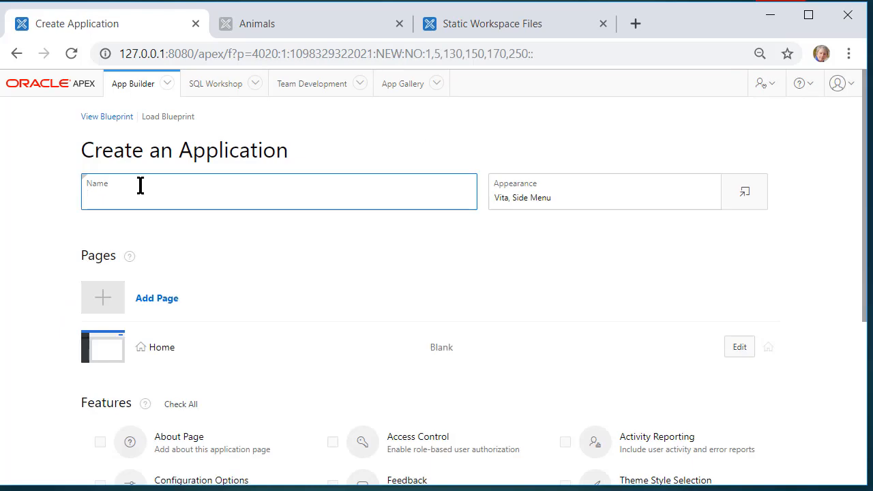
{"action": "type", "text": "AS O"}
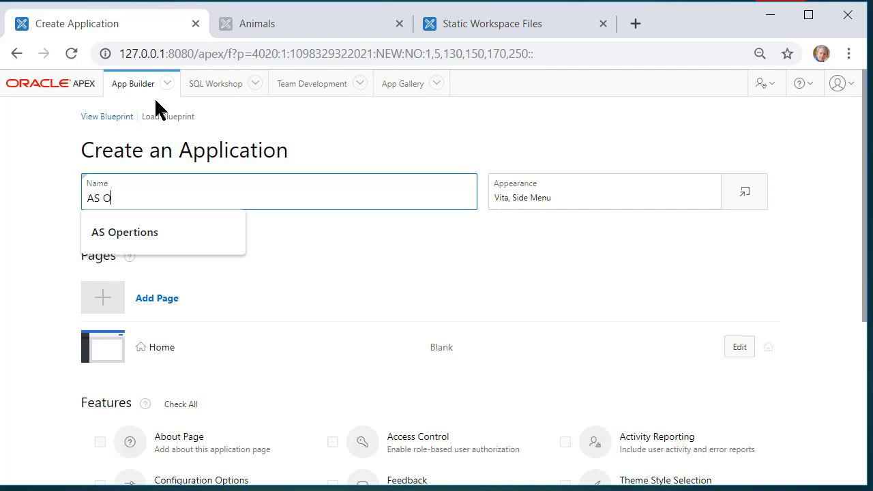
{"action": "type", "text": "perations"}
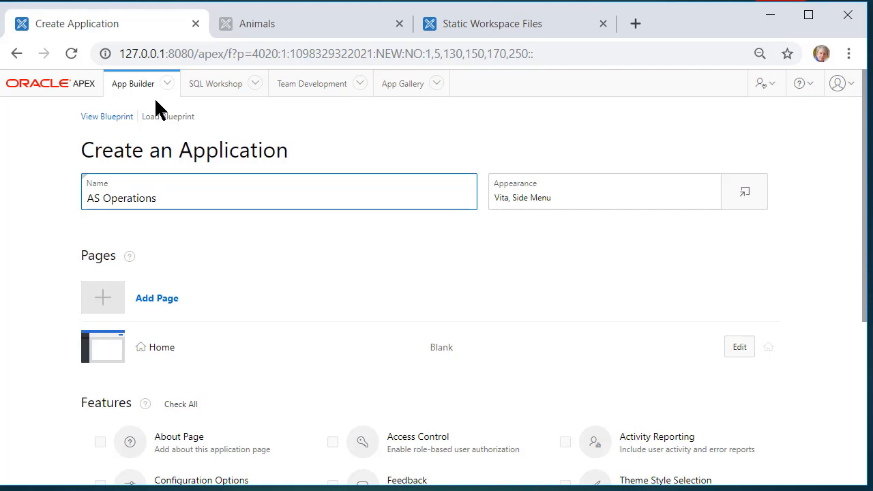
{"action": "left_click", "coordinate": [658, 196]}
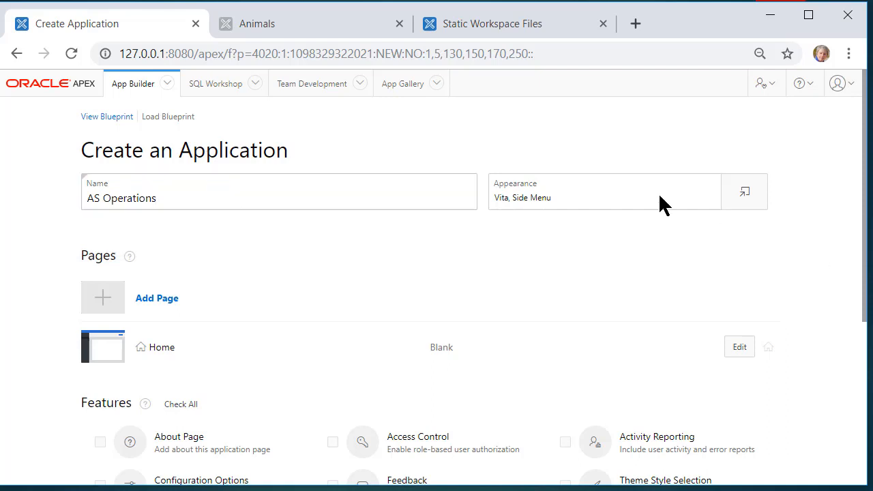
{"action": "left_click", "coordinate": [741, 195]}
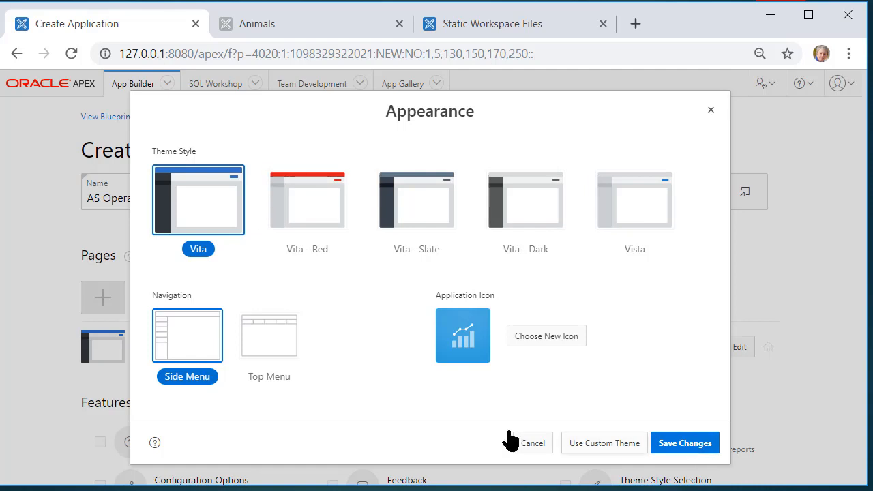
{"action": "left_click", "coordinate": [531, 445]}
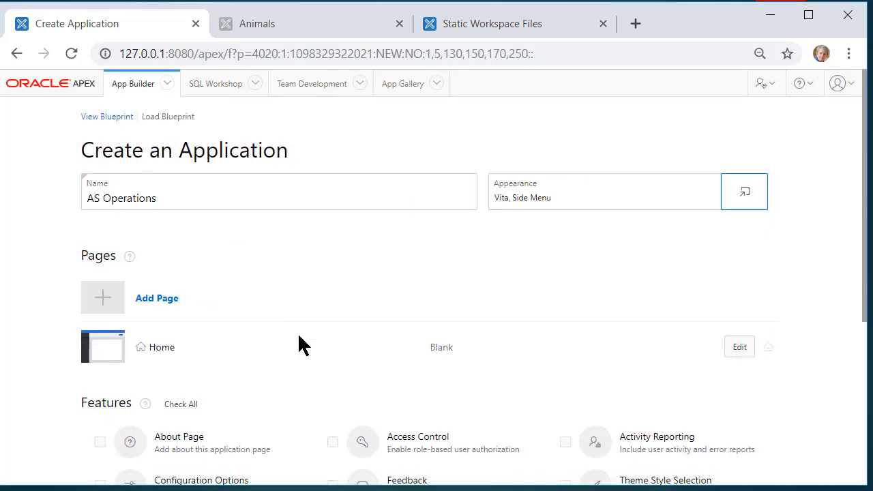
{"action": "scroll", "coordinate": [298, 337], "scroll_direction": "down", "scroll_amount": 4}
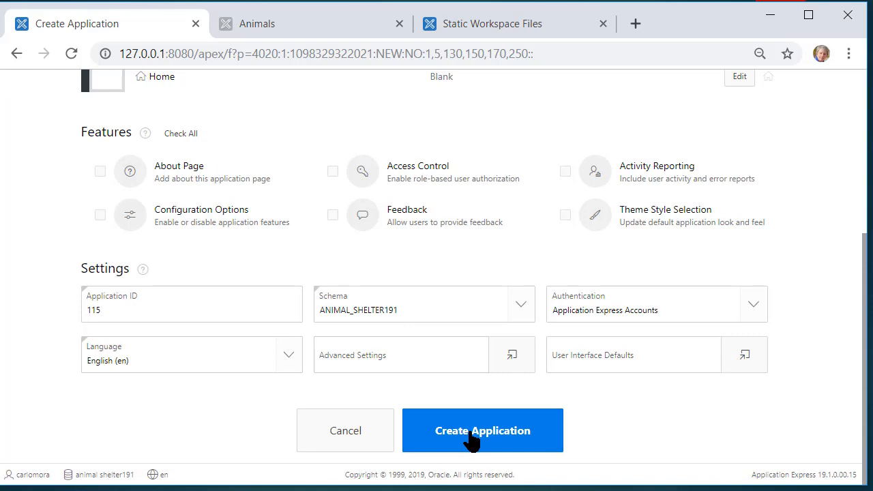
{"action": "left_click", "coordinate": [469, 442]}
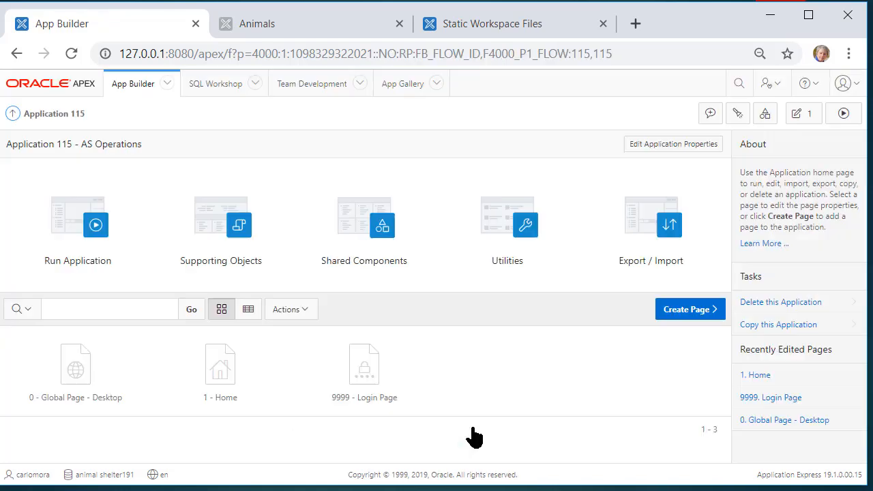
{"action": "left_click", "coordinate": [68, 232]}
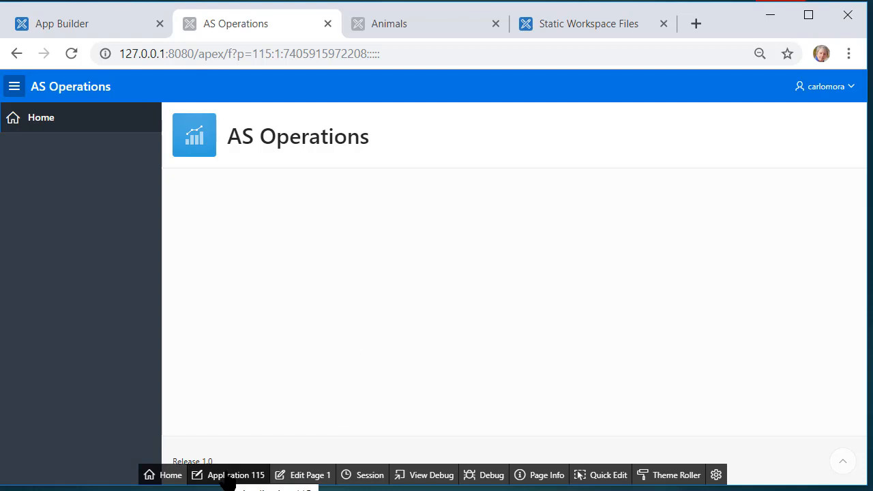
In Application 115's static workspace files, copy the reference #WORKSPACE_IMAGES#animal_shelter_title_bar.jpg.
{"action": "left_click", "coordinate": [227, 475]}
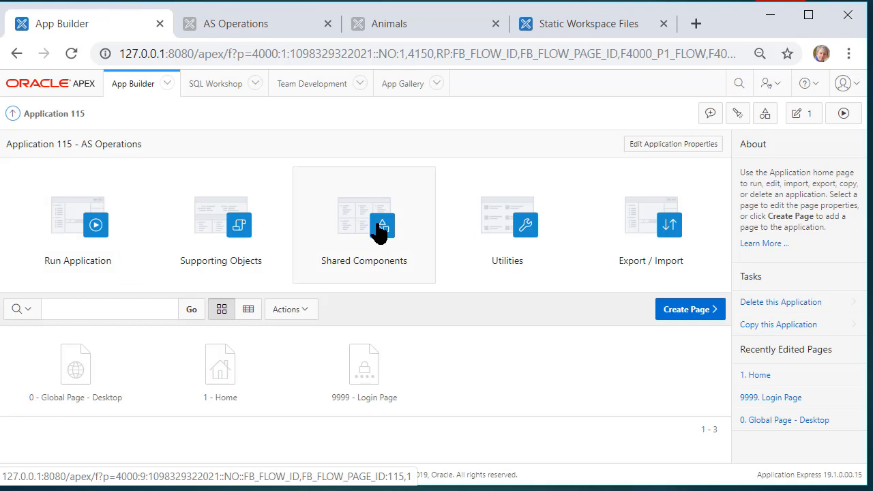
{"action": "left_click", "coordinate": [380, 232]}
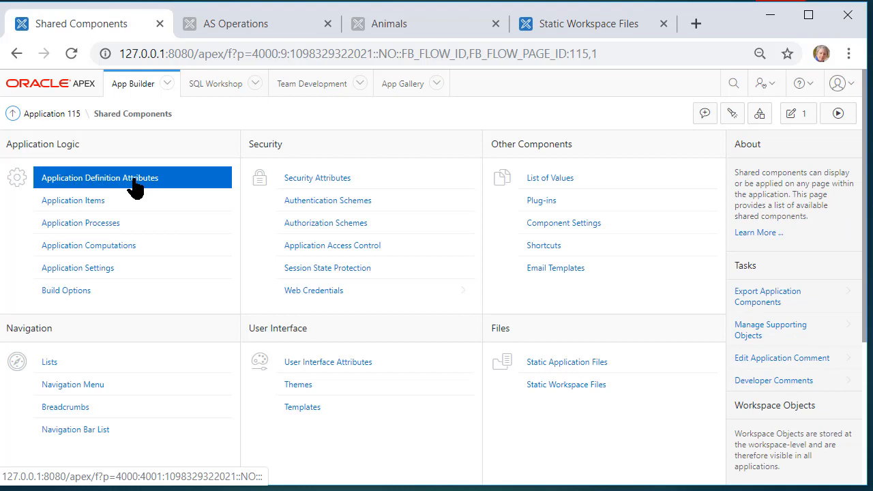
{"action": "left_click", "coordinate": [584, 389]}
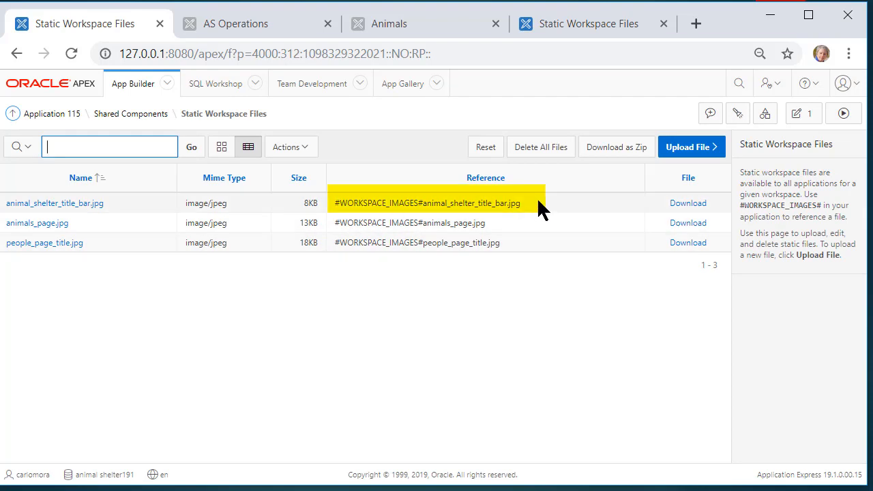
{"action": "left_click_drag", "start_coordinate": [536, 203], "coordinate": [322, 205]}
{"action": "key", "text": "ctrl+c"}
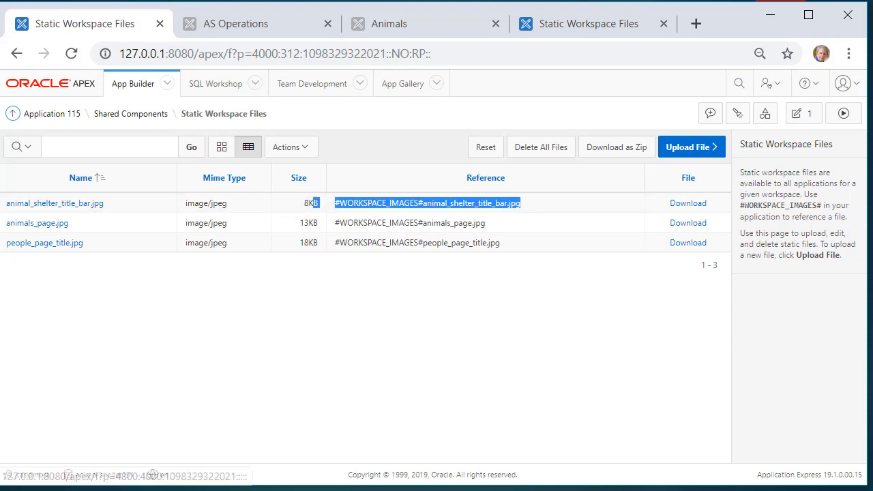
Set the logo type to Image in Application 115's user interface definition.
{"action": "left_click", "coordinate": [138, 115]}
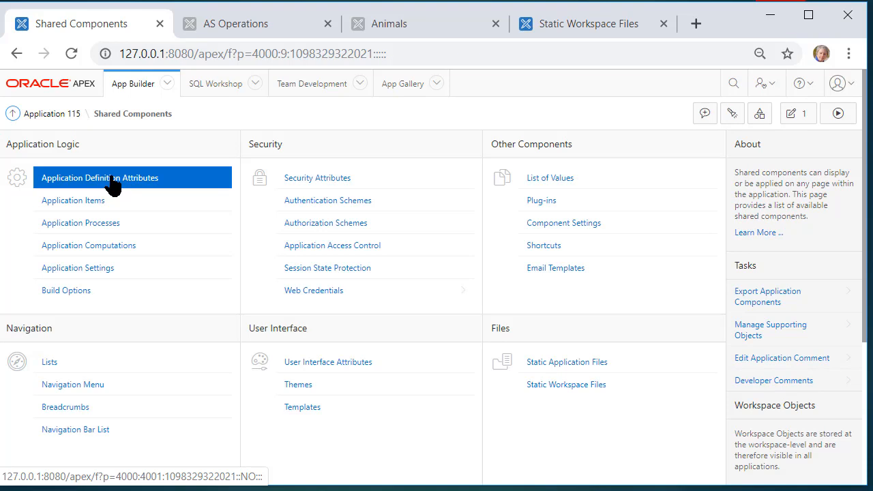
{"action": "left_click", "coordinate": [112, 184]}
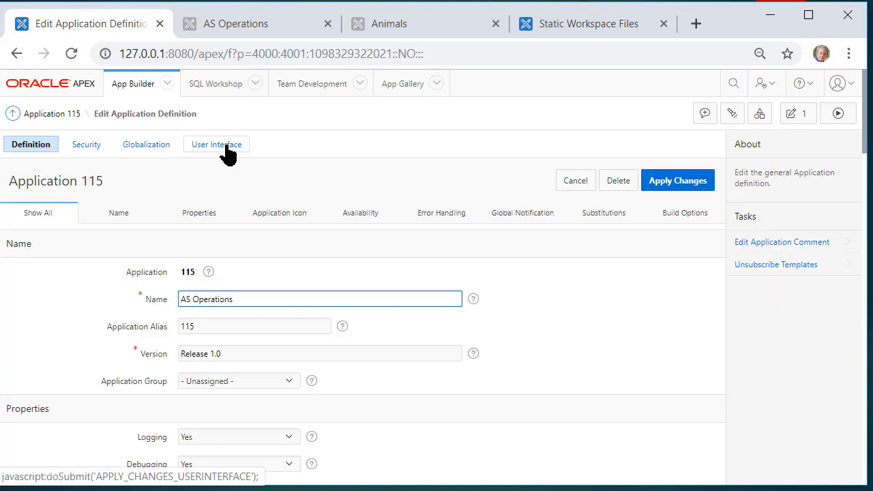
{"action": "left_click", "coordinate": [226, 146]}
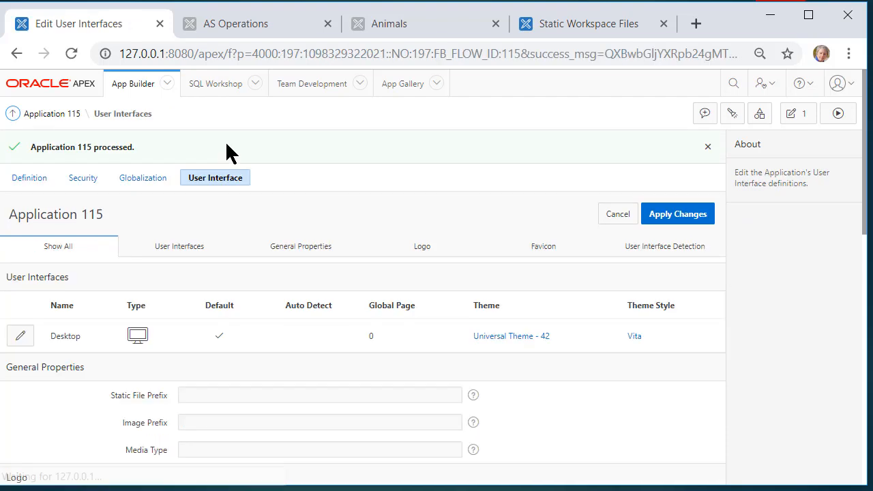
{"action": "scroll", "coordinate": [226, 148], "scroll_direction": "down", "scroll_amount": 3}
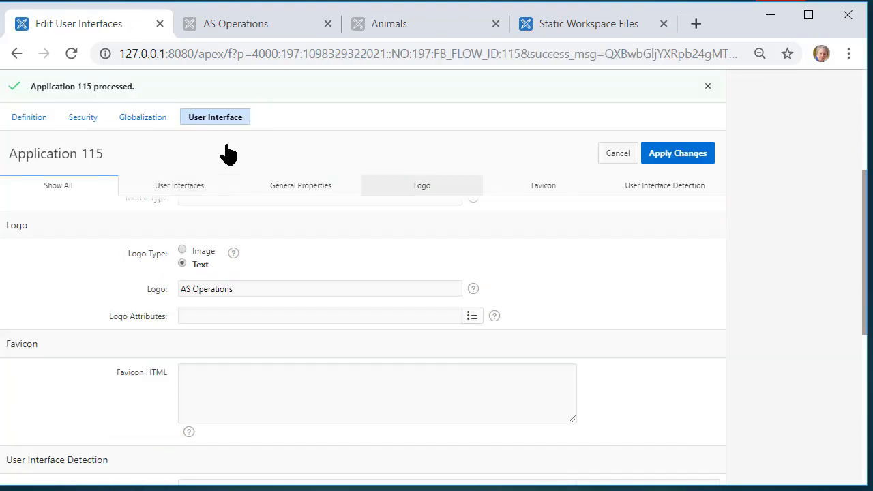
{"action": "left_click", "coordinate": [182, 246]}
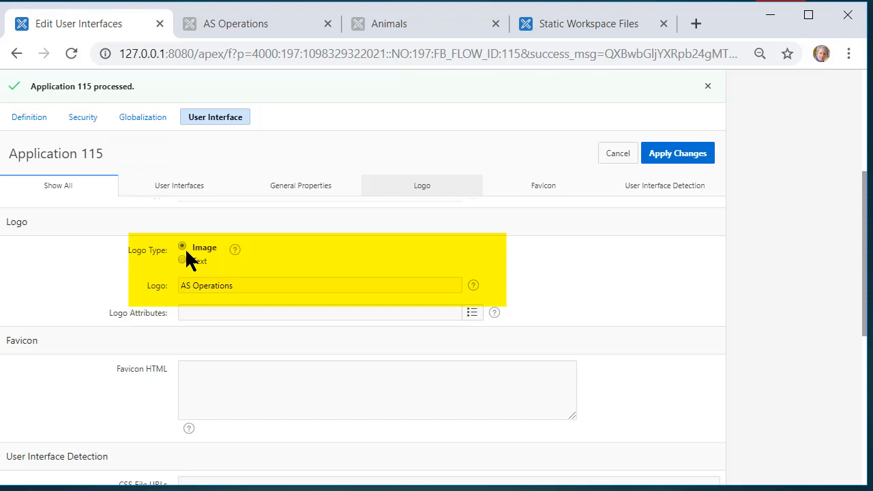
Replace the logo text with #WORKSPACE_IMAGES#animal_shelter_title_bar.jpg, apply the changes and run the AS Operations application.
{"action": "left_click", "coordinate": [251, 312]}
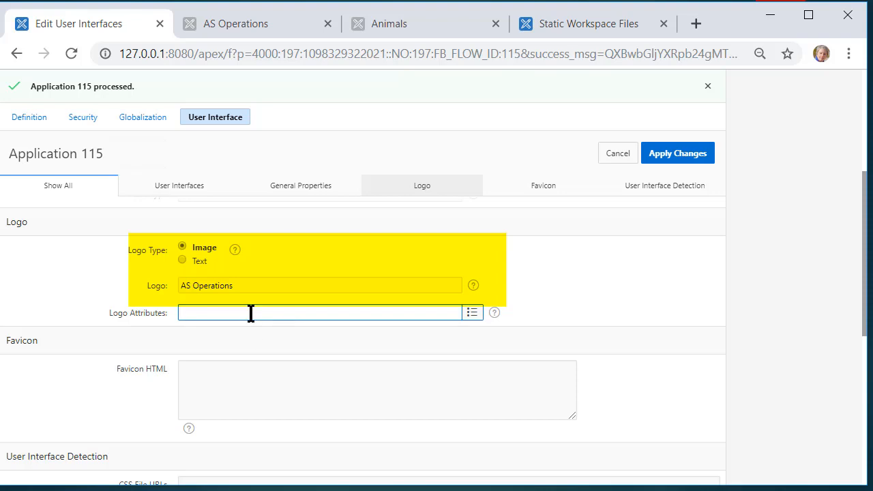
{"action": "left_click_drag", "start_coordinate": [258, 289], "coordinate": [170, 285]}
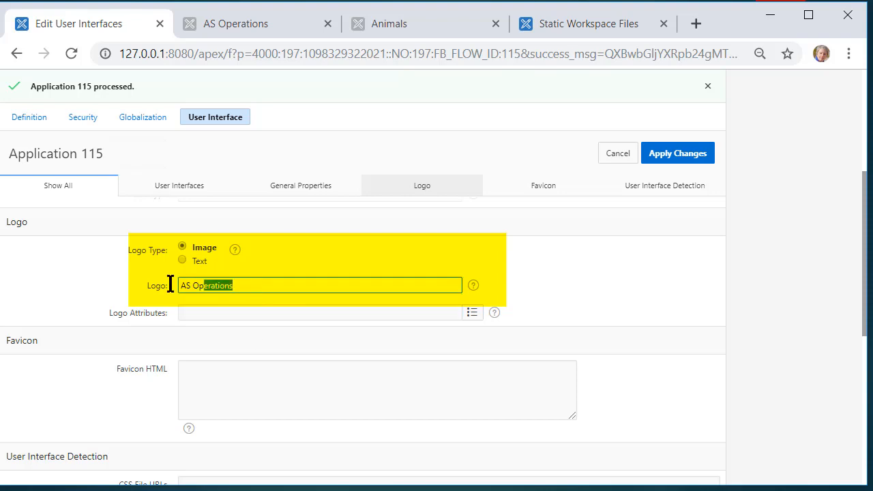
{"action": "key", "text": "ctrl+v"}
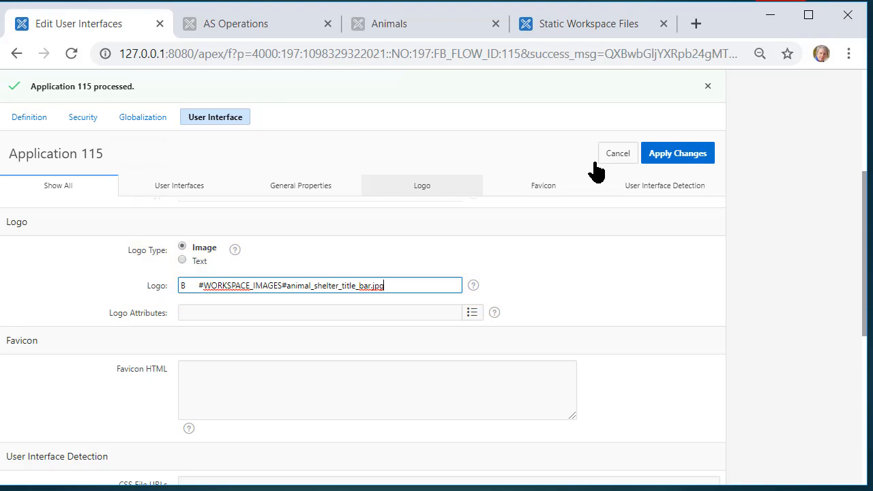
{"action": "left_click_drag", "start_coordinate": [198, 285], "coordinate": [180, 285]}
{"action": "key", "text": "BackSpace"}
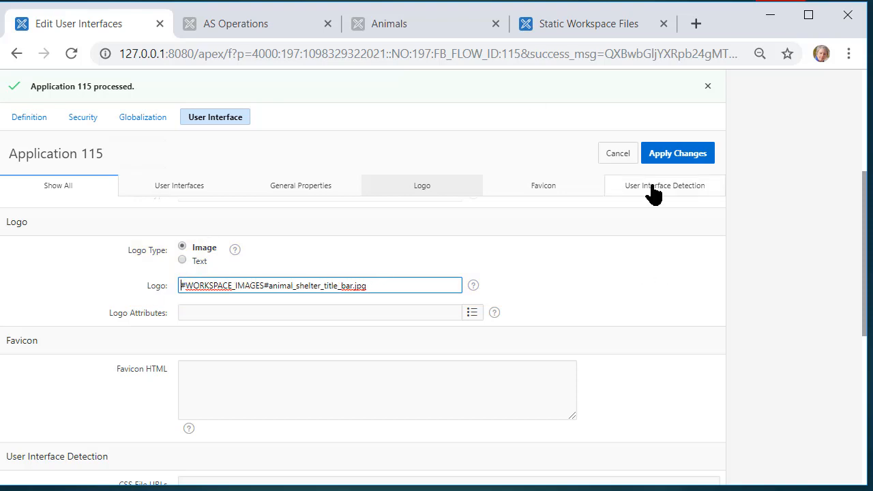
{"action": "left_click", "coordinate": [684, 157]}
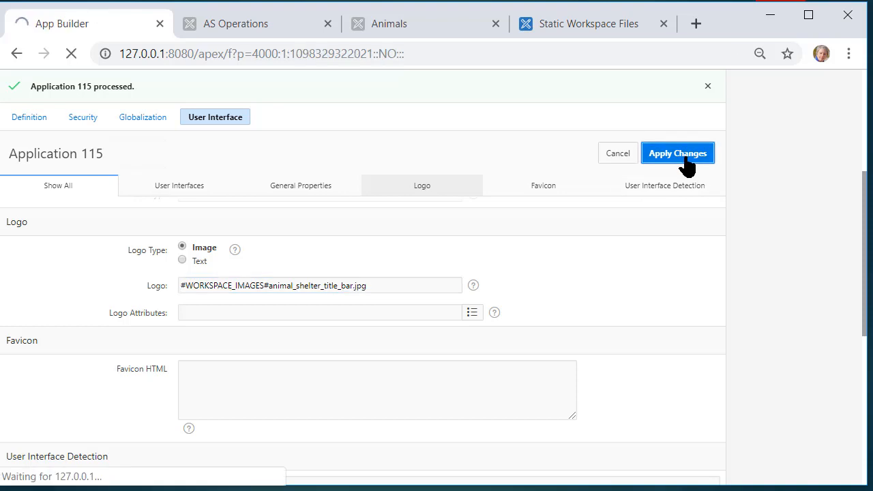
{"action": "left_click", "coordinate": [68, 239]}
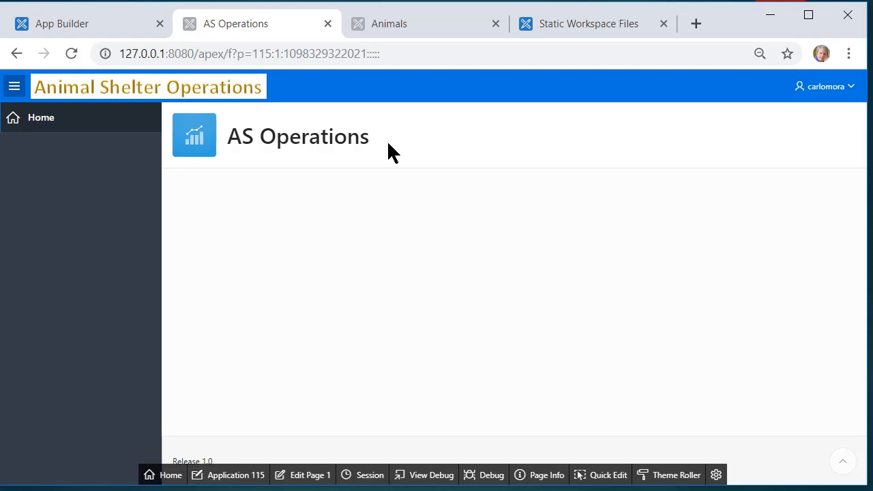
{"action": "left_click", "coordinate": [298, 480]}
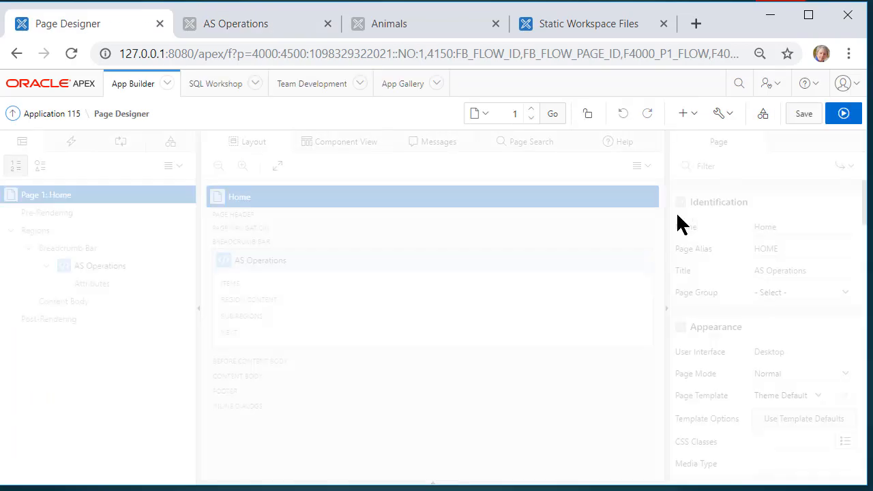
{"action": "left_click", "coordinate": [722, 113]}
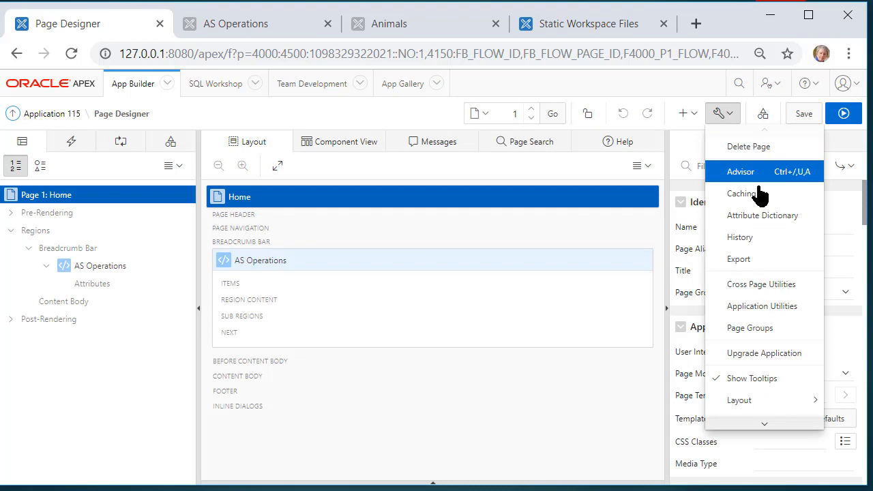
{"action": "left_click", "coordinate": [684, 113]}
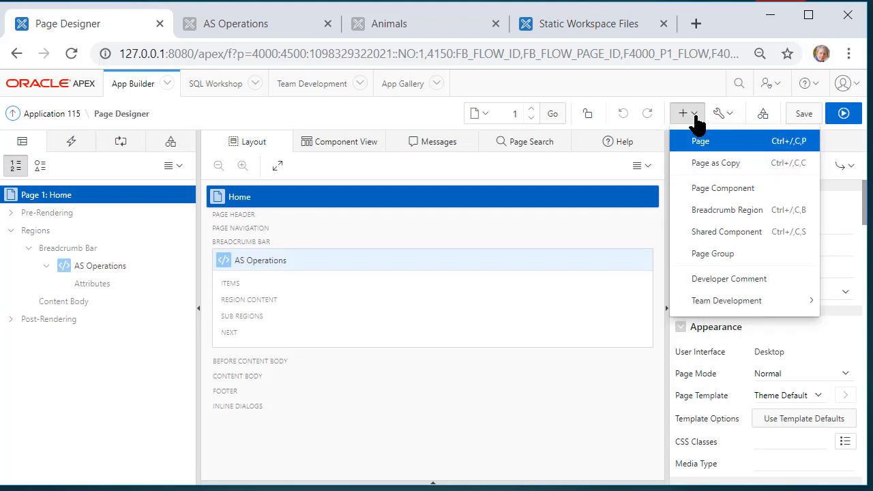
{"action": "left_click", "coordinate": [711, 175]}
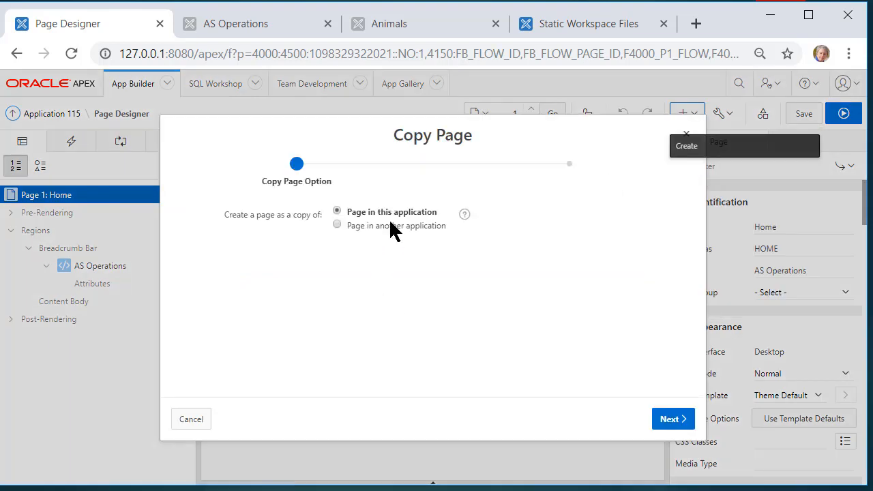
{"action": "left_click", "coordinate": [394, 227]}
{"action": "left_click", "coordinate": [671, 421]}
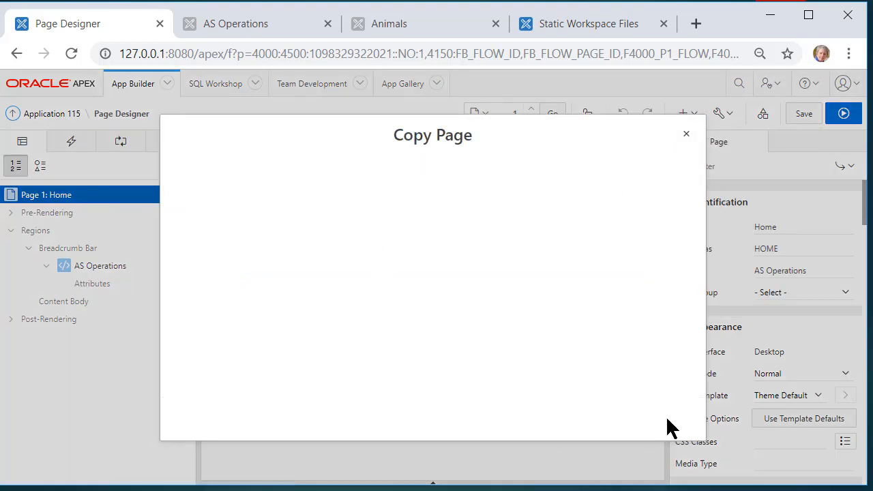
{"action": "left_click", "coordinate": [444, 215]}
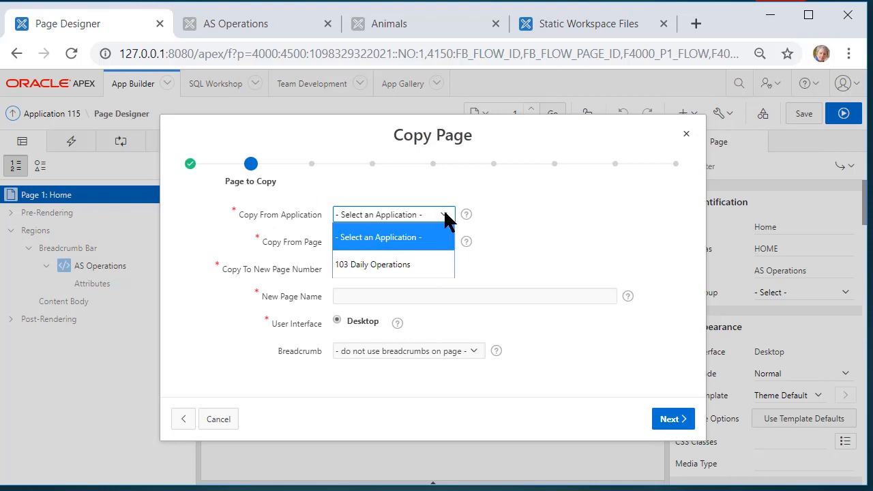
{"action": "left_click", "coordinate": [377, 273]}
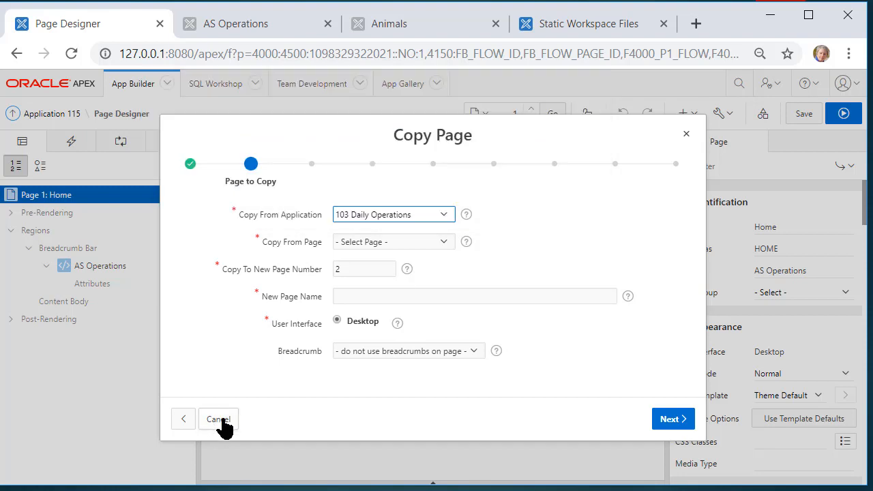
{"action": "left_click", "coordinate": [218, 419]}
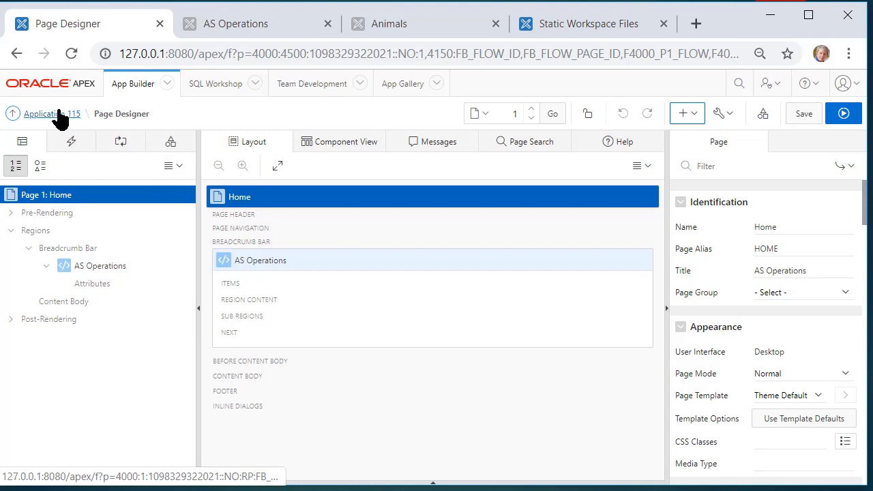
Open application 103, Daily Operations, and compare its pages with the Notepad list of pages to copy.
{"action": "left_click", "coordinate": [131, 87]}
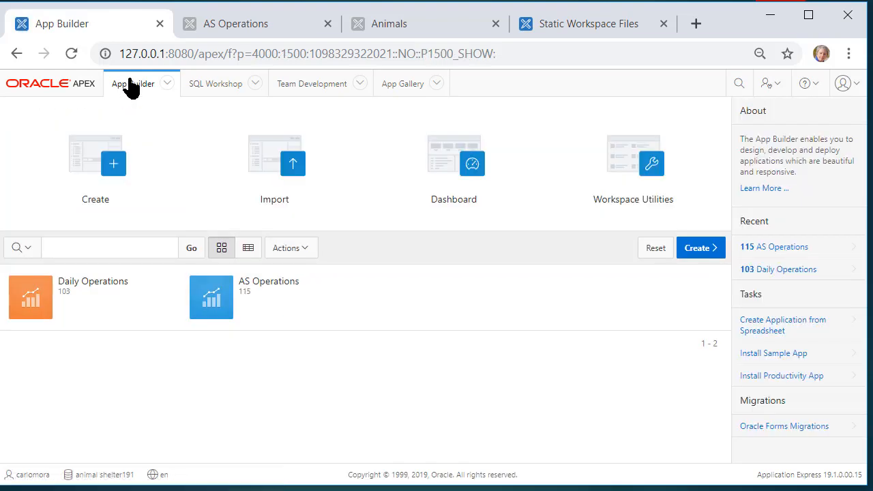
{"action": "left_click", "coordinate": [106, 292]}
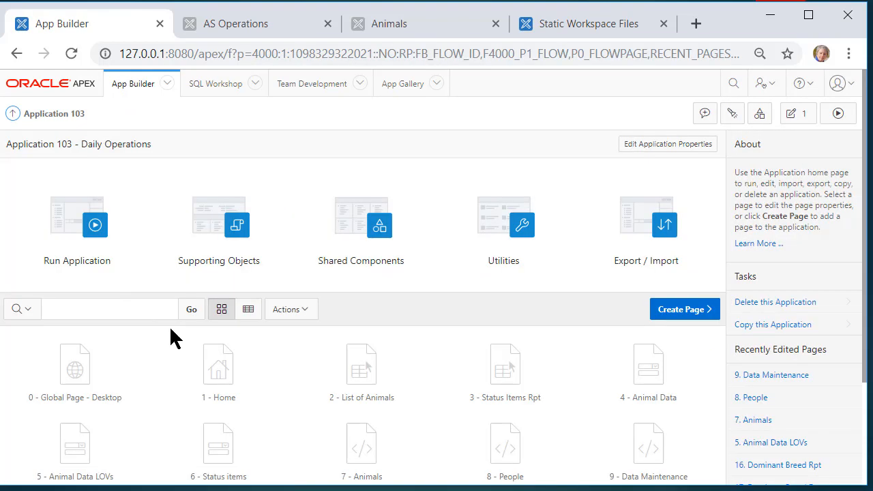
{"action": "scroll", "coordinate": [172, 335], "scroll_direction": "down", "scroll_amount": 1}
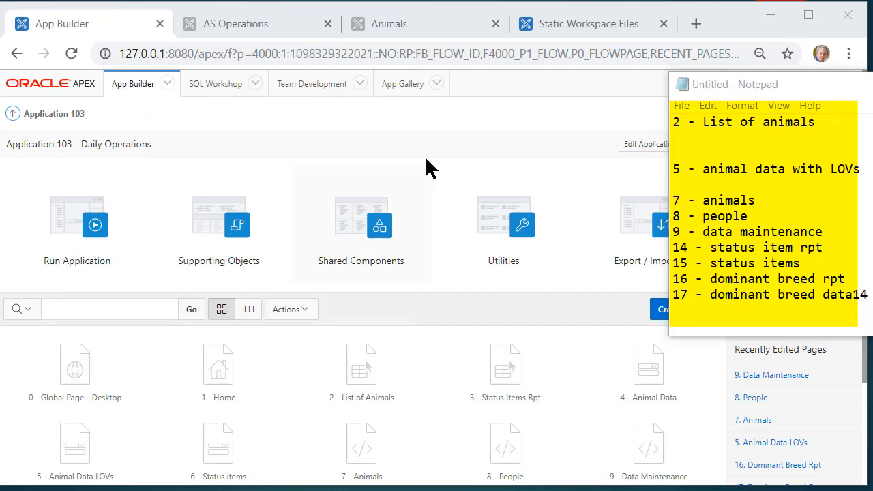
{"action": "scroll", "coordinate": [426, 159], "scroll_direction": "down", "scroll_amount": 1}
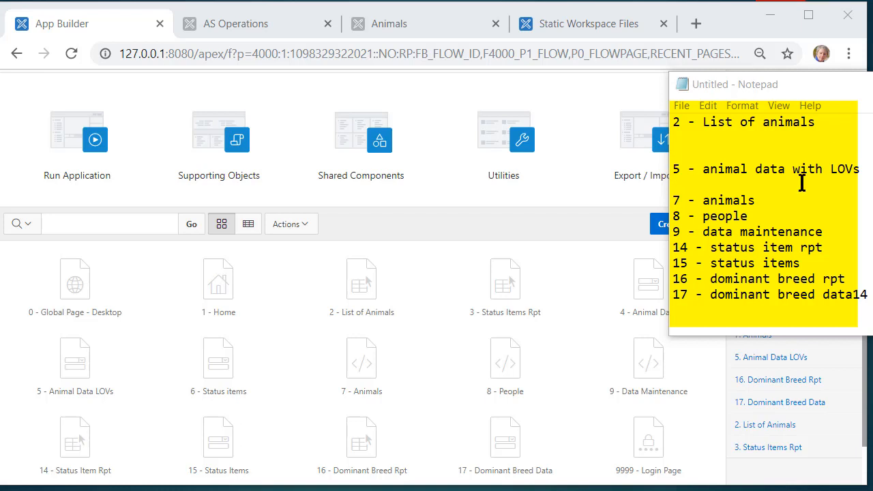
{"action": "left_click", "coordinate": [708, 183]}
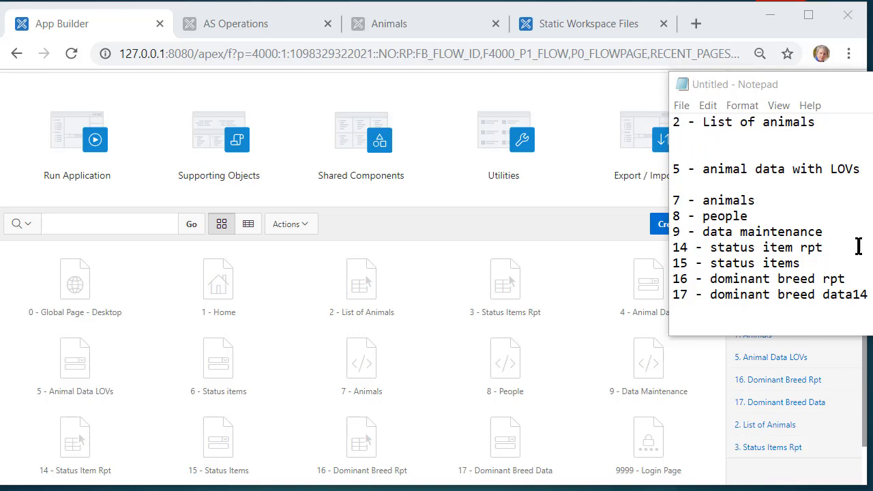
{"action": "left_click_drag", "start_coordinate": [839, 236], "coordinate": [661, 203]}
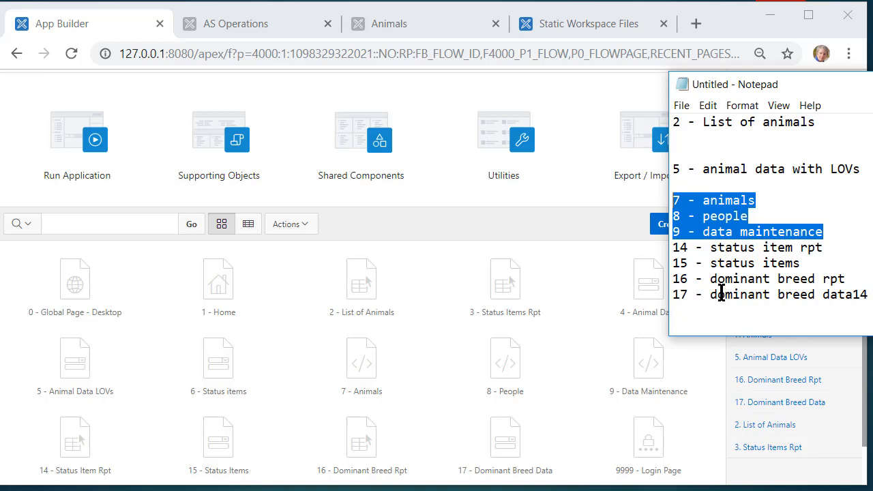
Correct the last line of the Notepad list to read 17 - dominant breed data.
{"action": "left_click", "coordinate": [865, 298]}
{"action": "left_click_drag", "start_coordinate": [865, 299], "coordinate": [826, 298]}
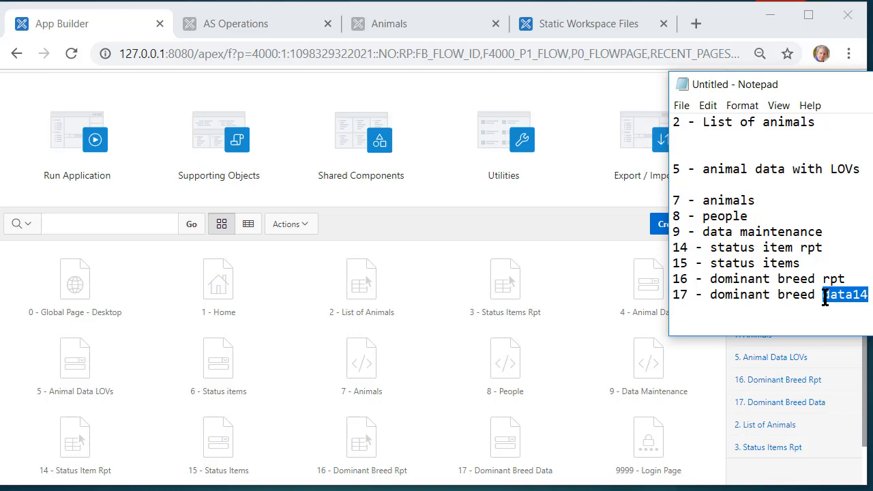
{"action": "key", "text": "Delete"}
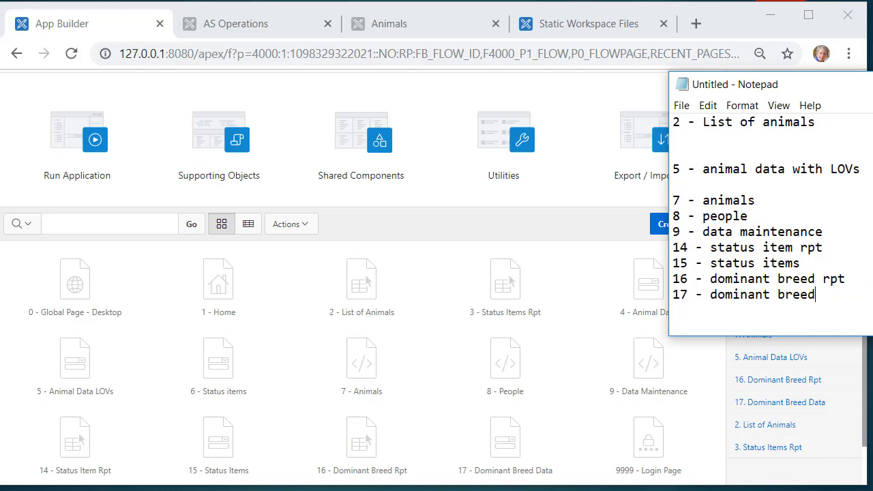
{"action": "type", "text": "data"}
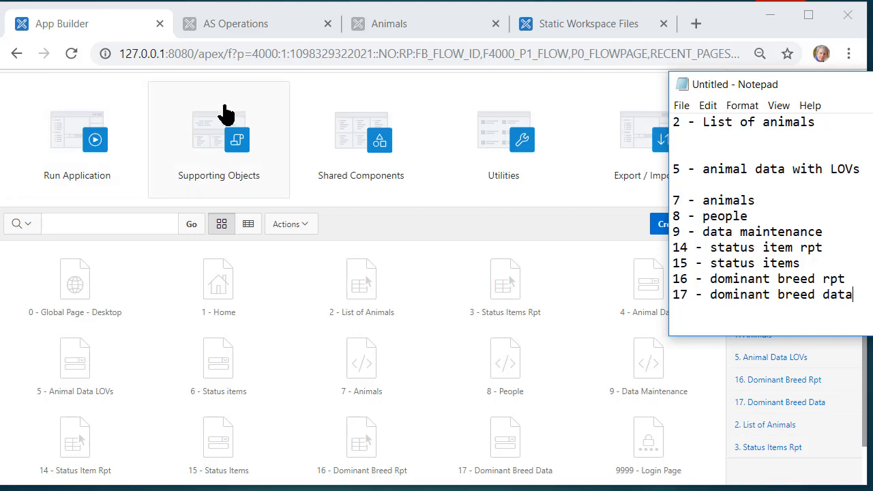
From the Home page of application 115, AS Operations, start a page copy based on a page in another application.
{"action": "scroll", "coordinate": [230, 189], "scroll_direction": "up", "scroll_amount": 2}
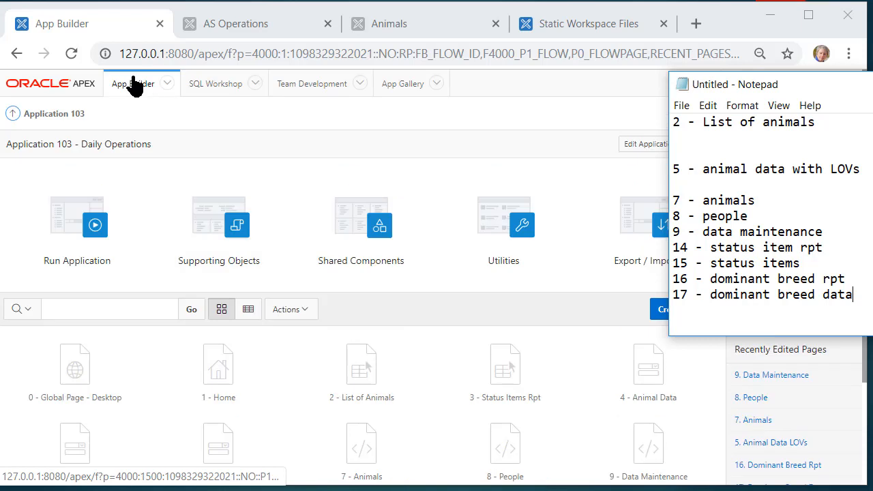
{"action": "left_click", "coordinate": [134, 87]}
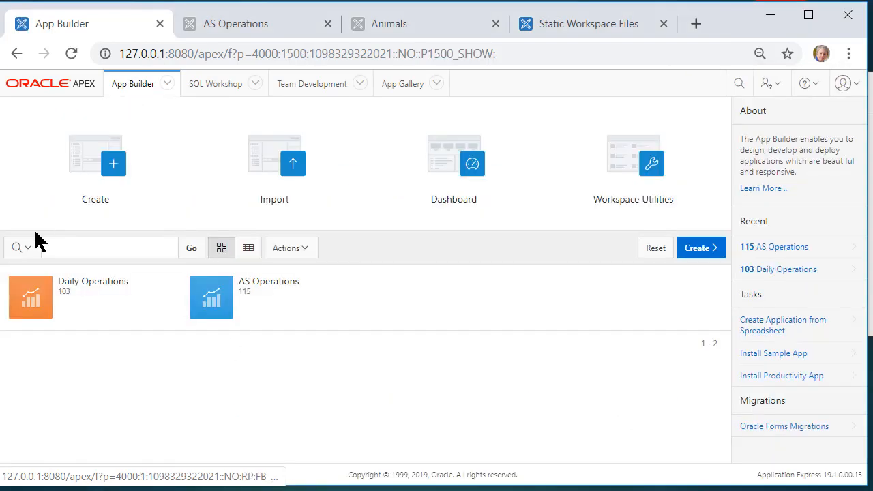
{"action": "left_click", "coordinate": [213, 306]}
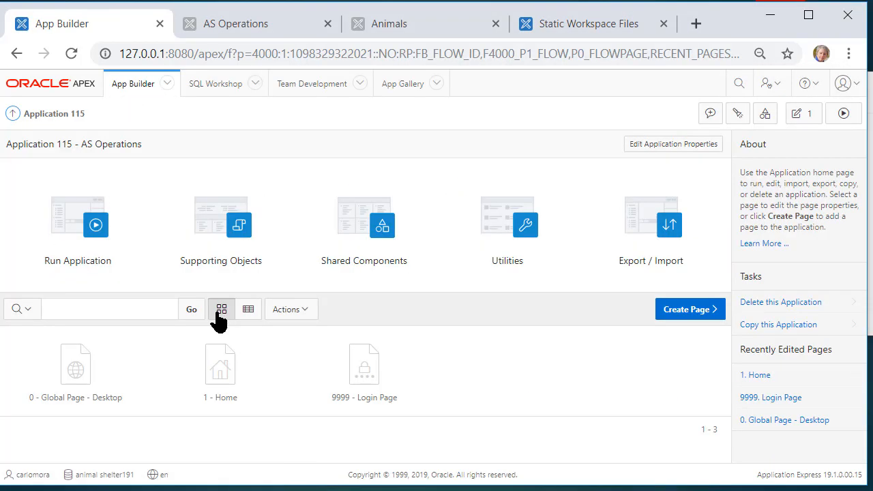
{"action": "left_click", "coordinate": [220, 399]}
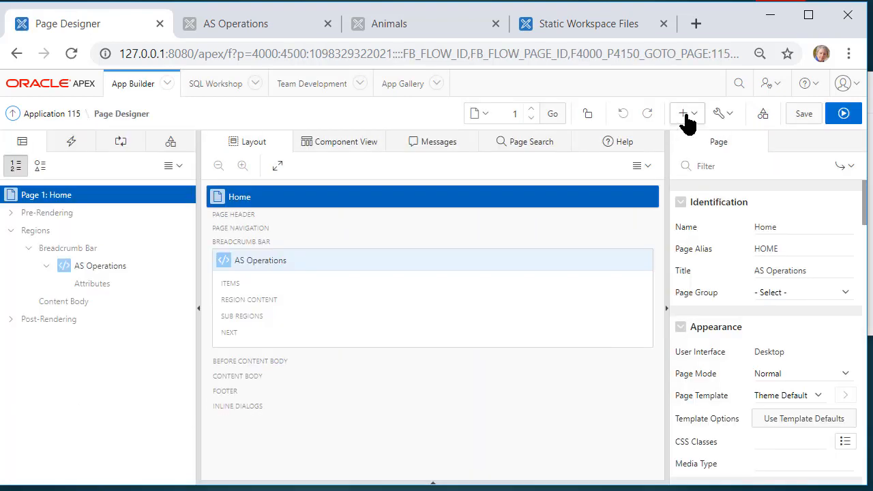
{"action": "left_click", "coordinate": [685, 116]}
{"action": "left_click", "coordinate": [740, 164]}
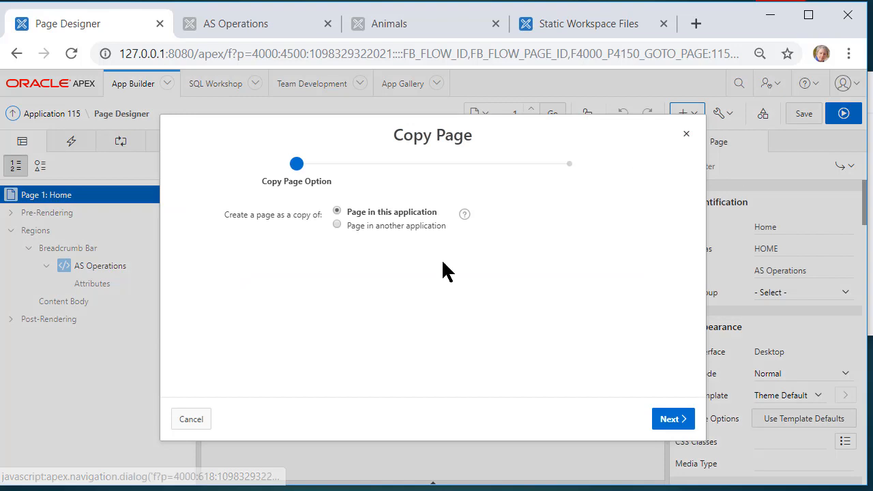
{"action": "left_click", "coordinate": [386, 225]}
{"action": "left_click", "coordinate": [678, 428]}
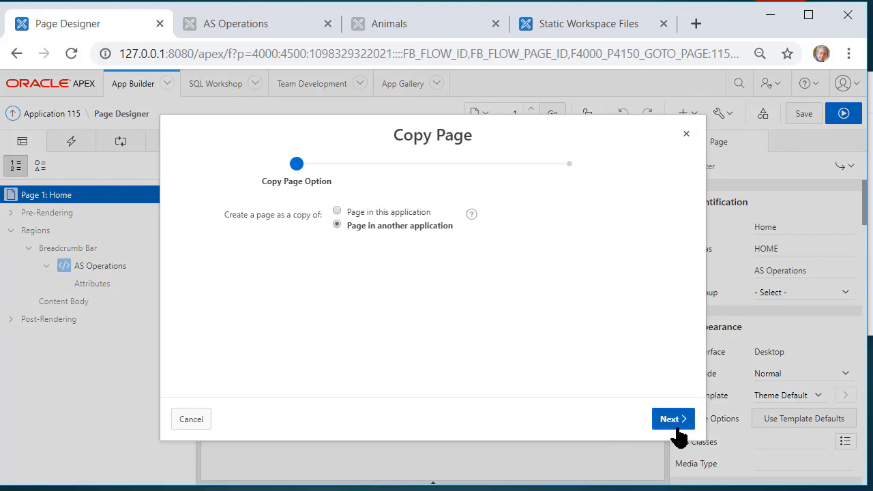
Choose page 7 Animals of 103 Daily Operations as the source and set the new page number to 7.
{"action": "left_click", "coordinate": [442, 215]}
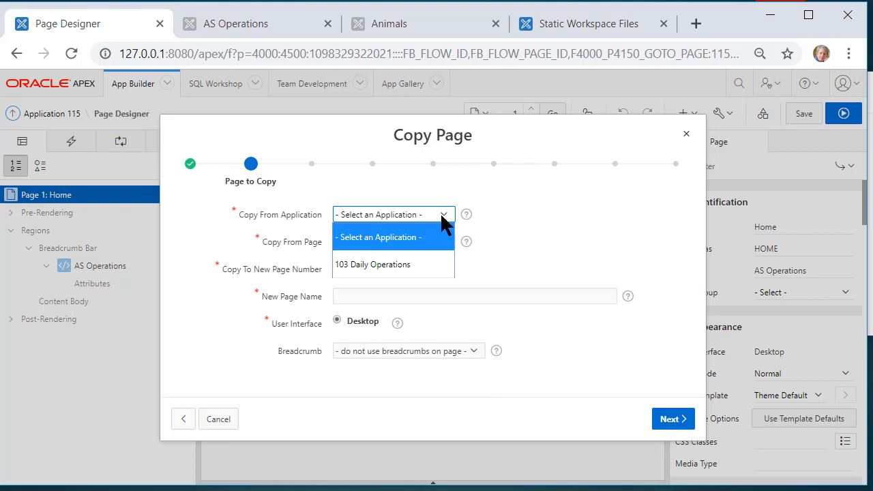
{"action": "left_click", "coordinate": [403, 264]}
{"action": "left_click", "coordinate": [443, 244]}
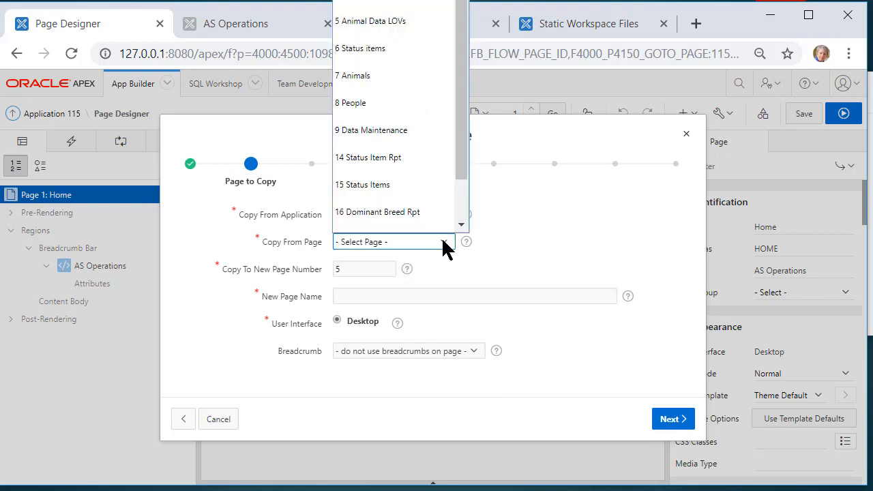
{"action": "scroll", "coordinate": [422, 205], "scroll_direction": "down", "scroll_amount": 1}
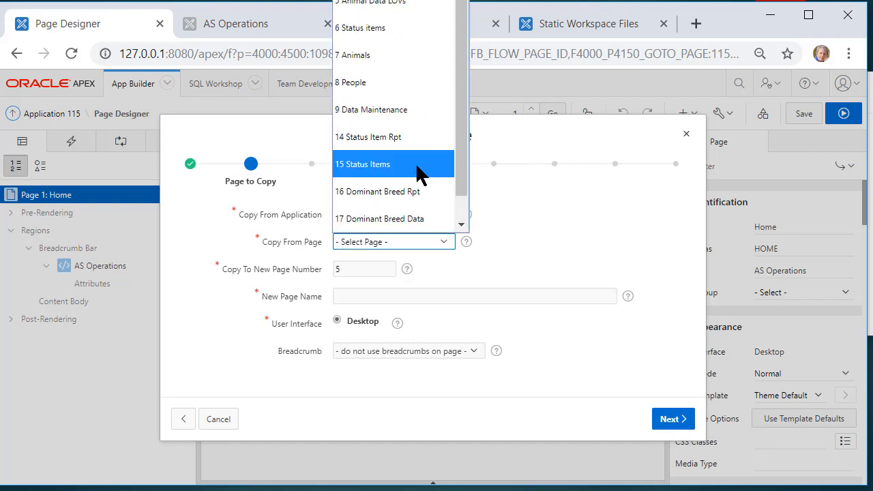
{"action": "left_click", "coordinate": [382, 55]}
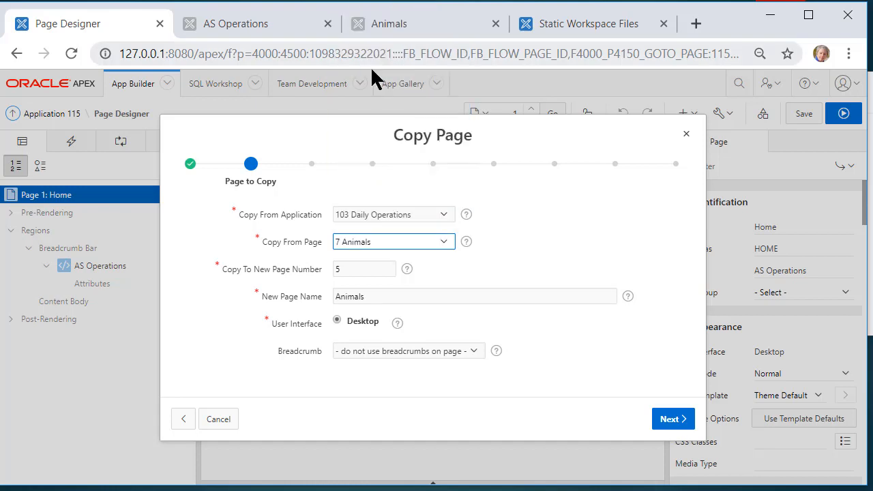
{"action": "double_click", "coordinate": [358, 269]}
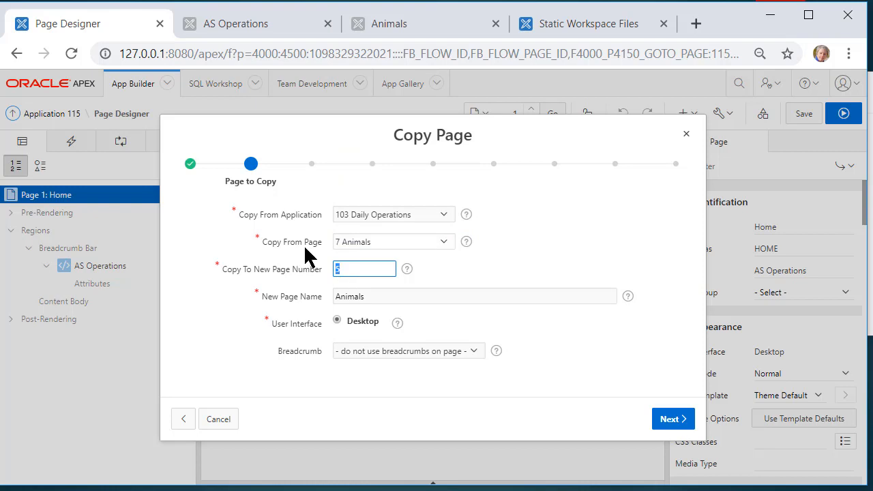
{"action": "type", "text": "7"}
{"action": "left_click", "coordinate": [668, 419]}
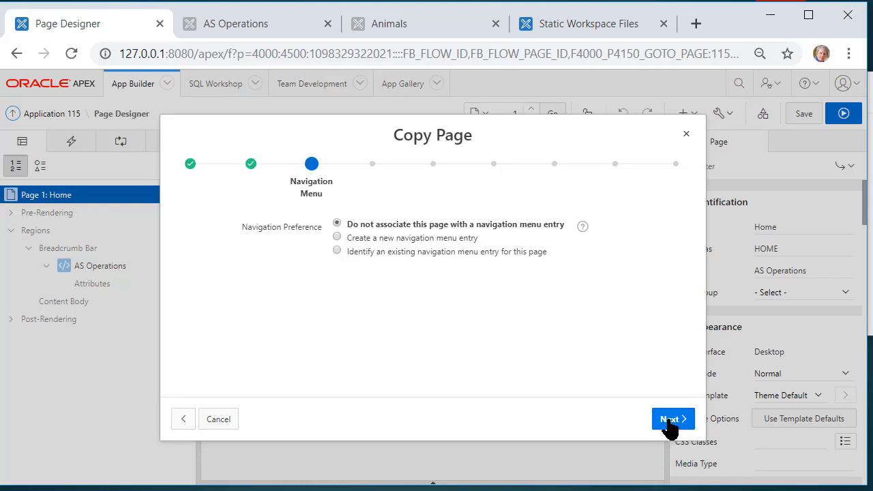
Create a new navigation menu entry named Animals without a parent, keep the Standard templates and finish copying the page.
{"action": "left_click", "coordinate": [380, 237]}
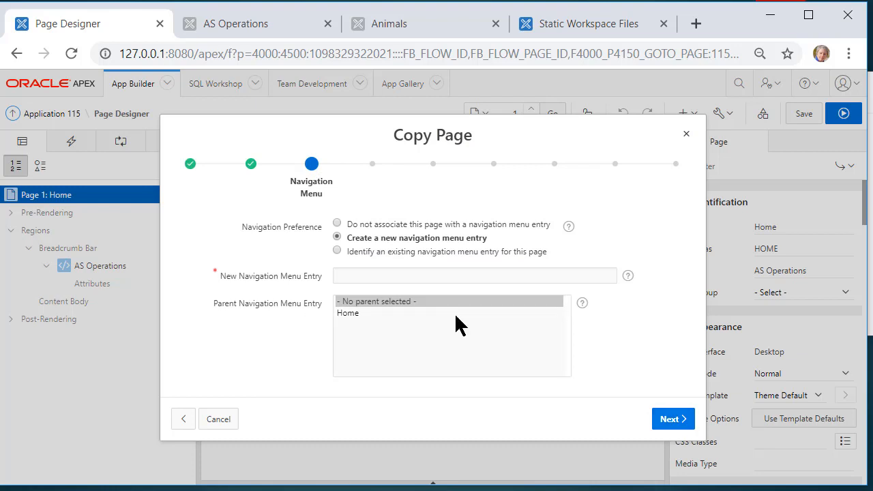
{"action": "left_click", "coordinate": [671, 420]}
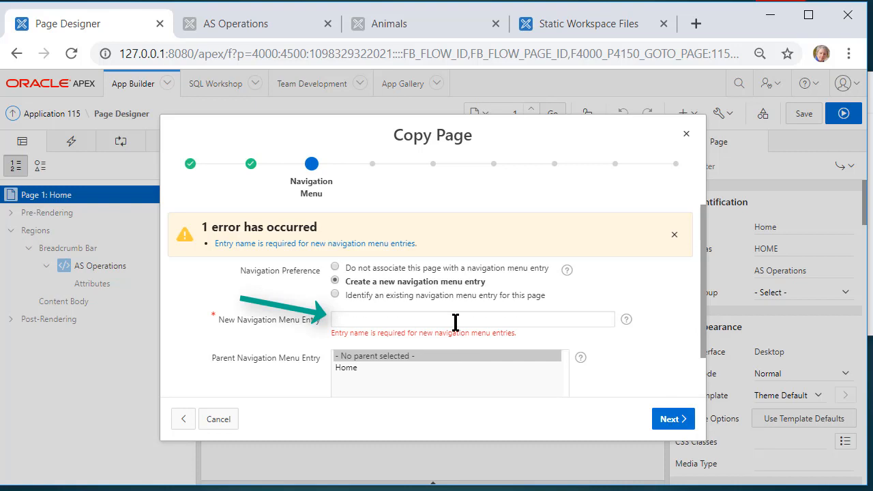
{"action": "left_click", "coordinate": [462, 318]}
{"action": "type", "text": "Animals"}
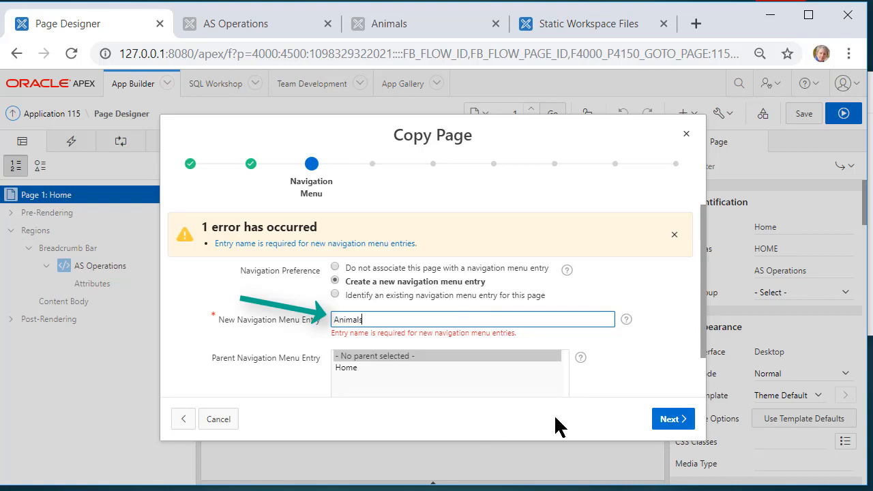
{"action": "left_click", "coordinate": [667, 420]}
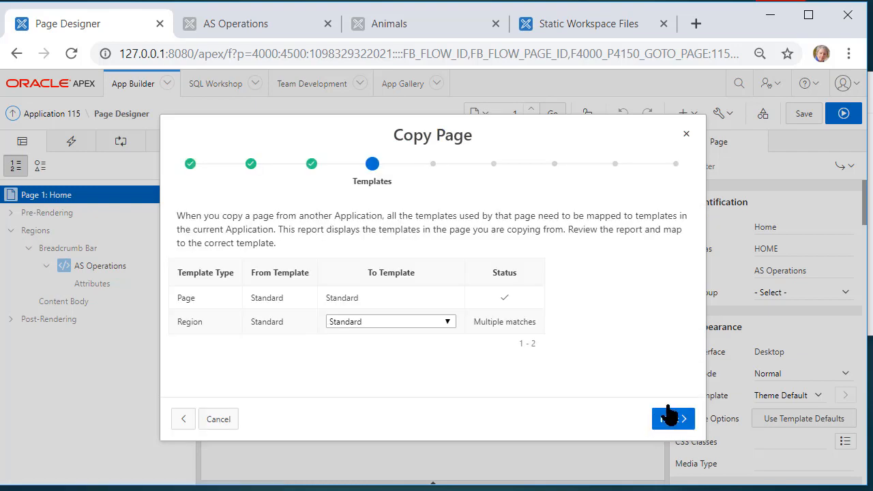
{"action": "left_click", "coordinate": [671, 421]}
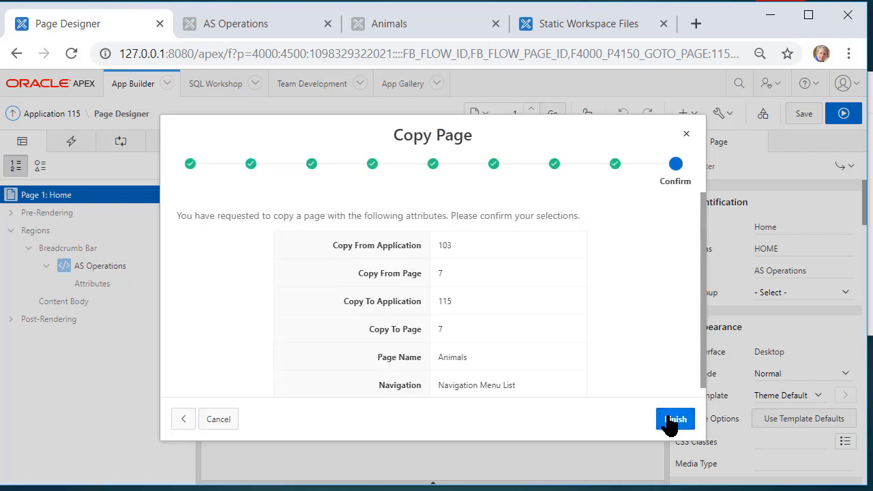
{"action": "left_click", "coordinate": [674, 421]}
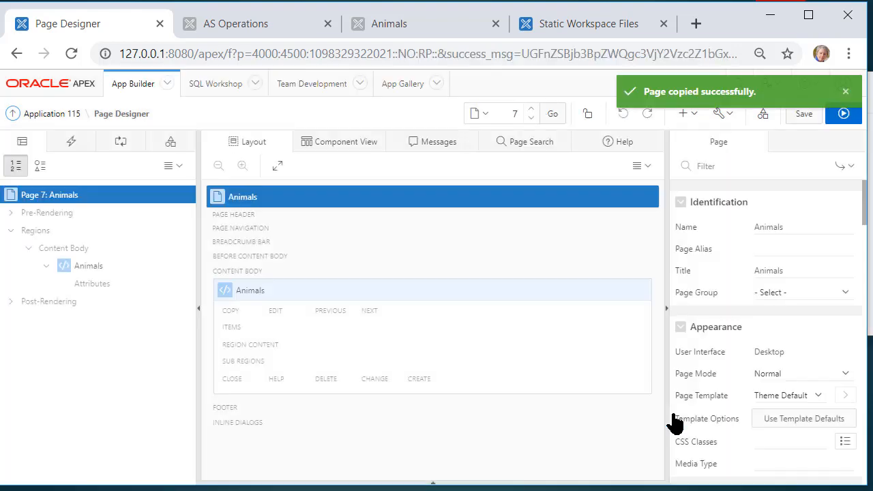
Run the copied Animals page to check its content and menu entry, and return to its page editor.
{"action": "left_click", "coordinate": [843, 113]}
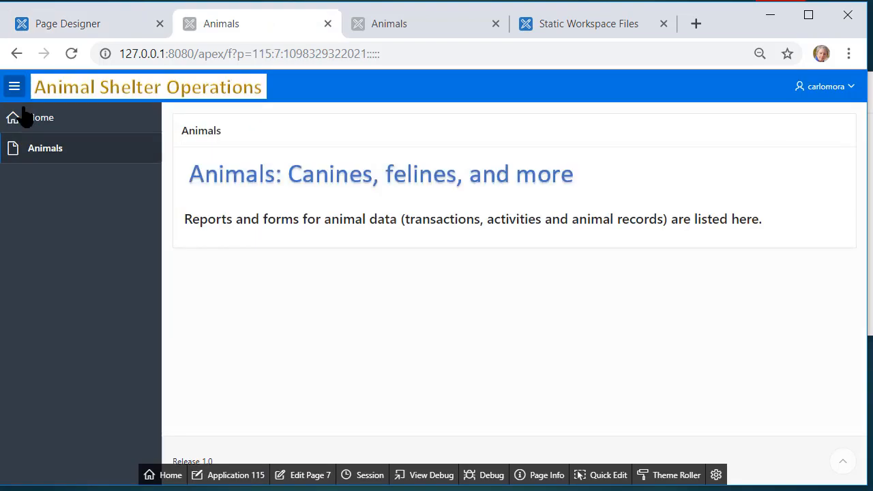
{"action": "left_click", "coordinate": [310, 476]}
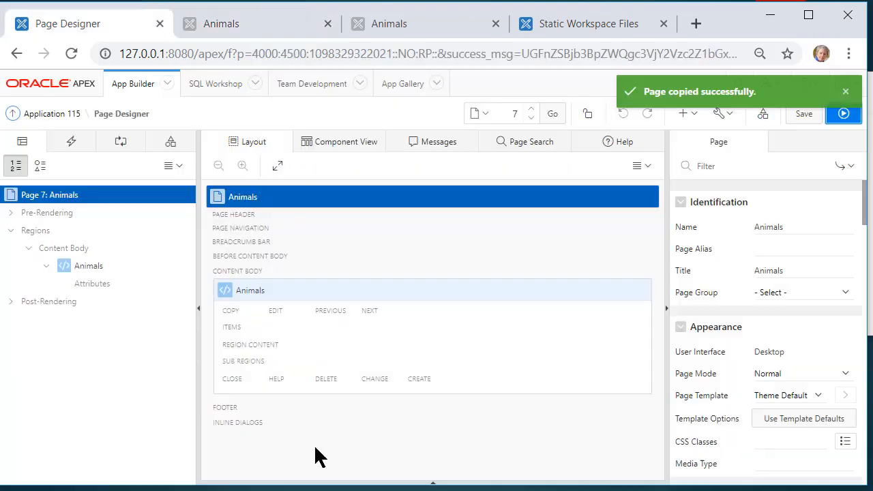
Copy People as page 8 and Data Entry Support as page 9 from 103 Daily Operations, and run page 9 to check it.
{"action": "left_click", "coordinate": [690, 115]}
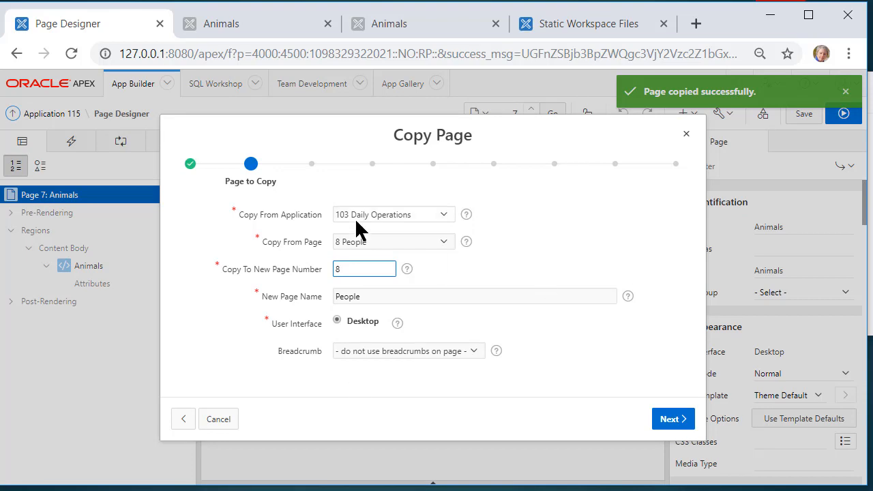
{"action": "key", "text": "alt+Tab"}
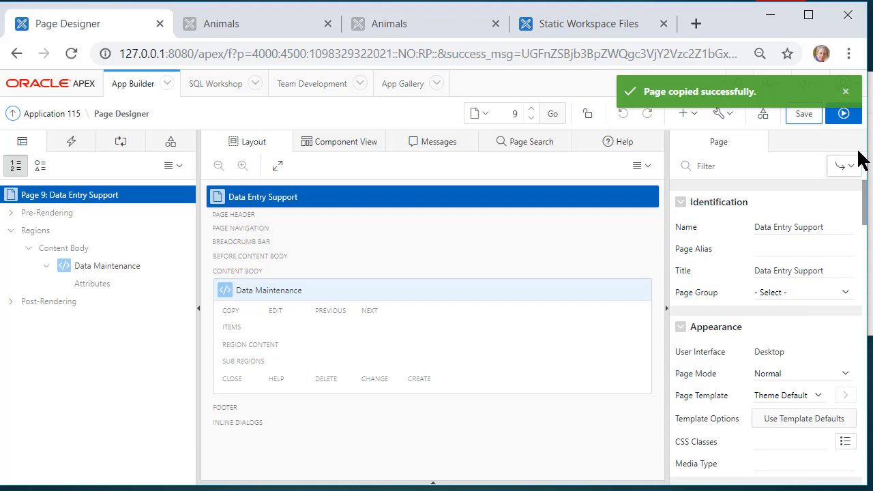
{"action": "left_click", "coordinate": [843, 113]}
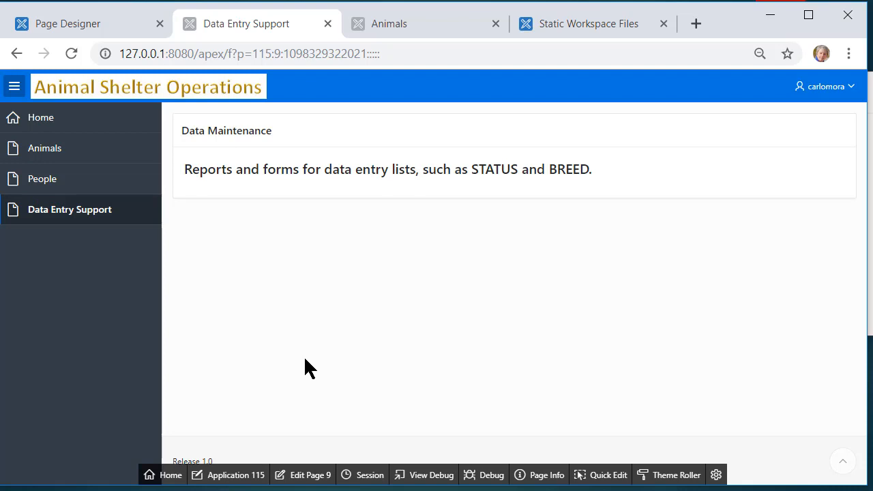
{"action": "left_click", "coordinate": [309, 475]}
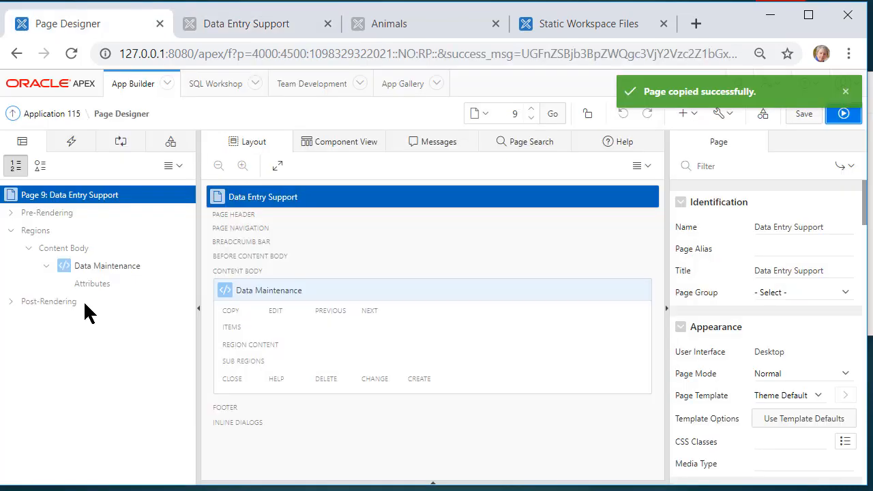
From page 9 Data Entry Support, start a page copy based on a page in another application.
{"action": "left_click", "coordinate": [689, 114]}
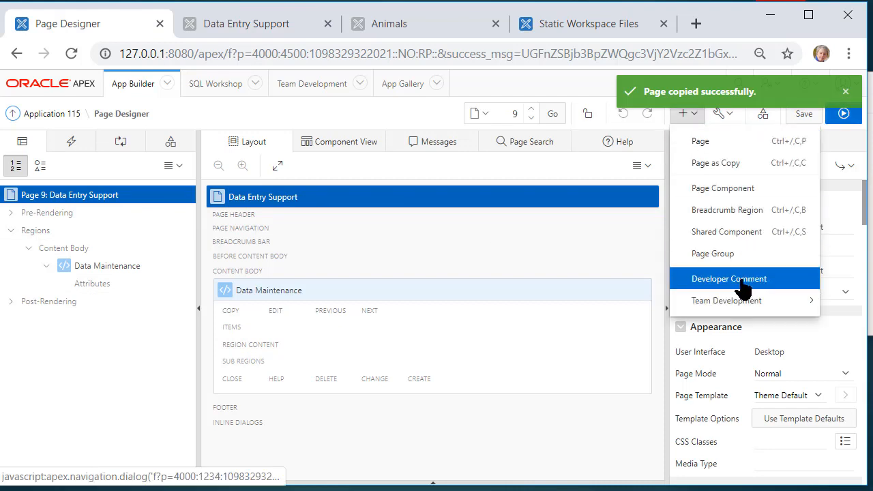
{"action": "left_click", "coordinate": [753, 164]}
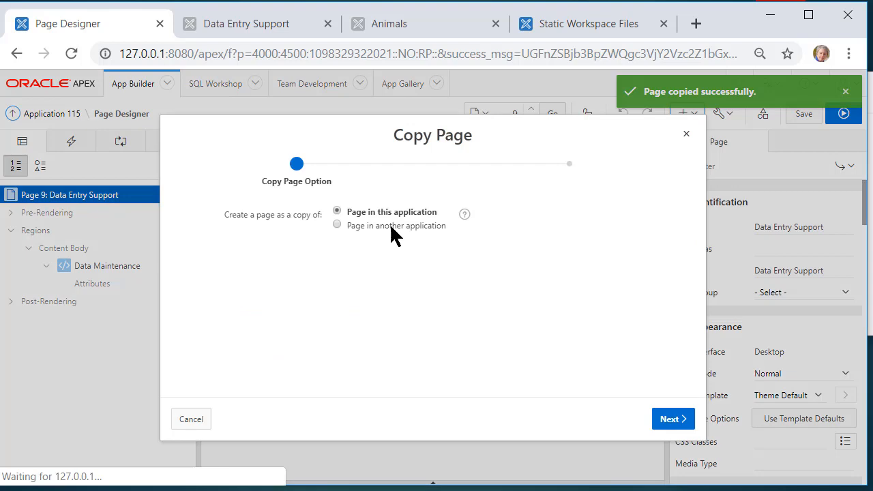
{"action": "left_click", "coordinate": [405, 226]}
{"action": "left_click", "coordinate": [669, 419]}
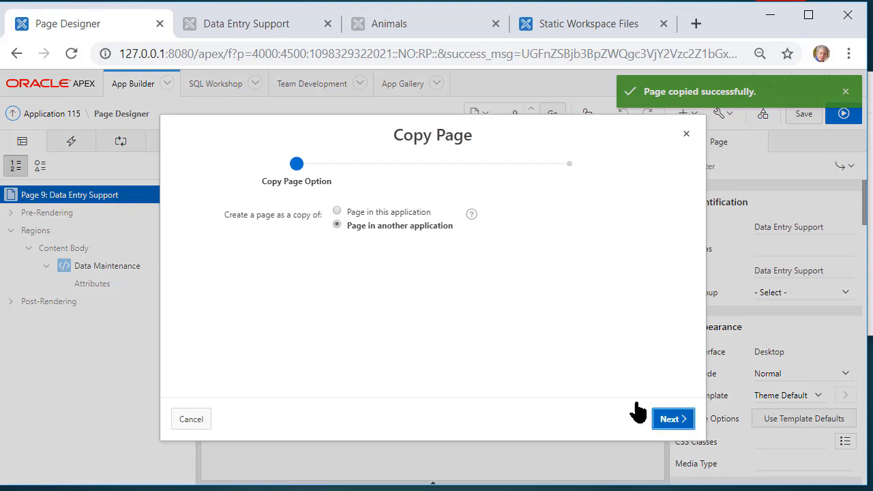
Choose page 14 Status Item Rpt of 103 Daily Operations as the source and set the new page number to 14.
{"action": "left_click", "coordinate": [446, 214]}
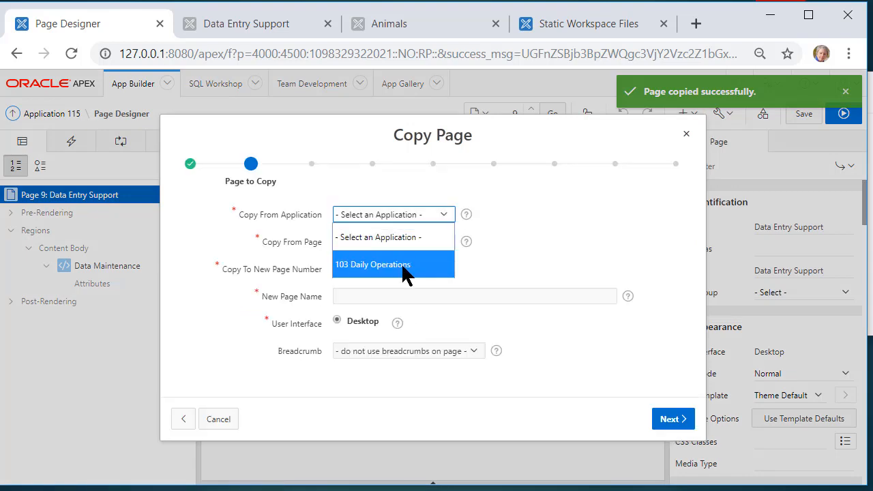
{"action": "left_click", "coordinate": [403, 266]}
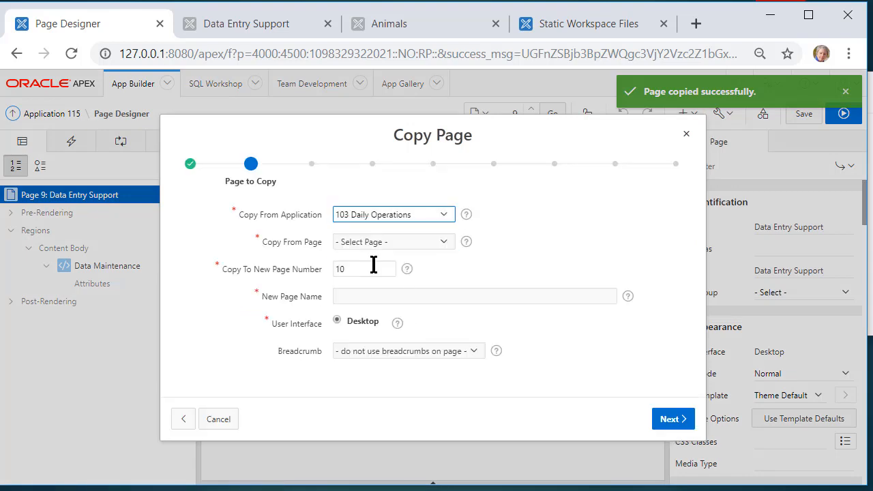
{"action": "left_click", "coordinate": [444, 242]}
{"action": "scroll", "coordinate": [380, 166], "scroll_direction": "down", "scroll_amount": 1}
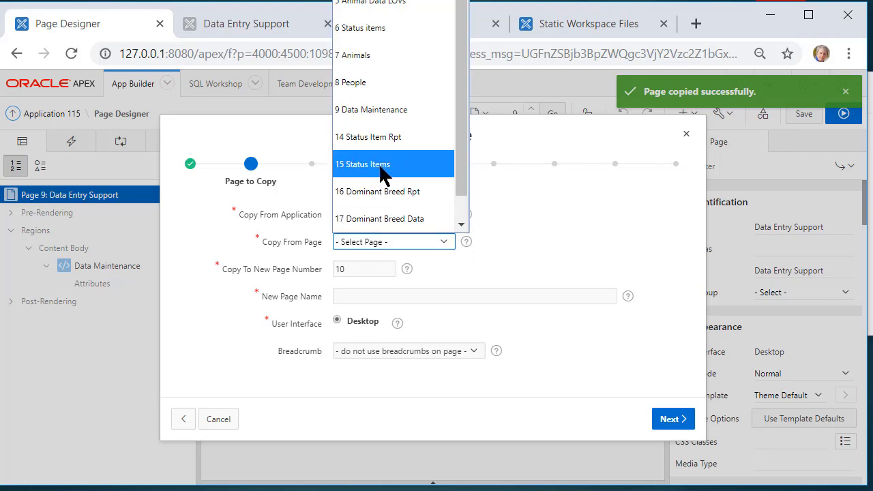
{"action": "left_click", "coordinate": [376, 135]}
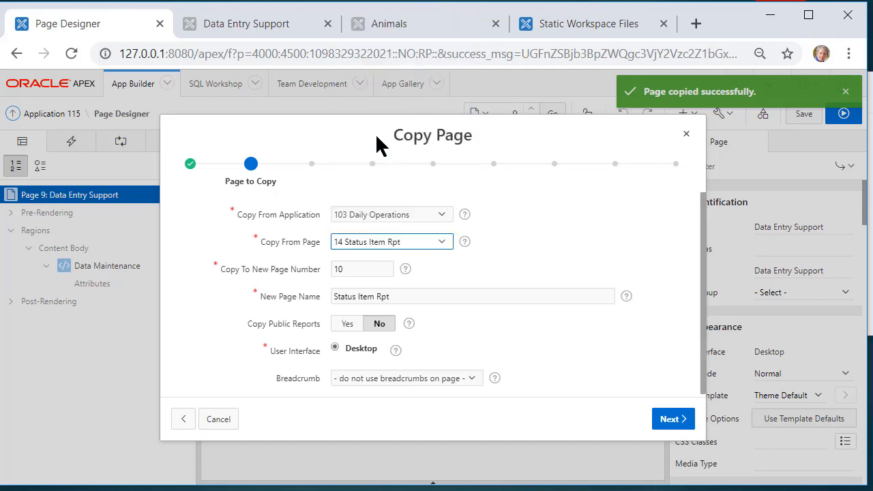
{"action": "left_click_drag", "start_coordinate": [356, 270], "coordinate": [327, 269]}
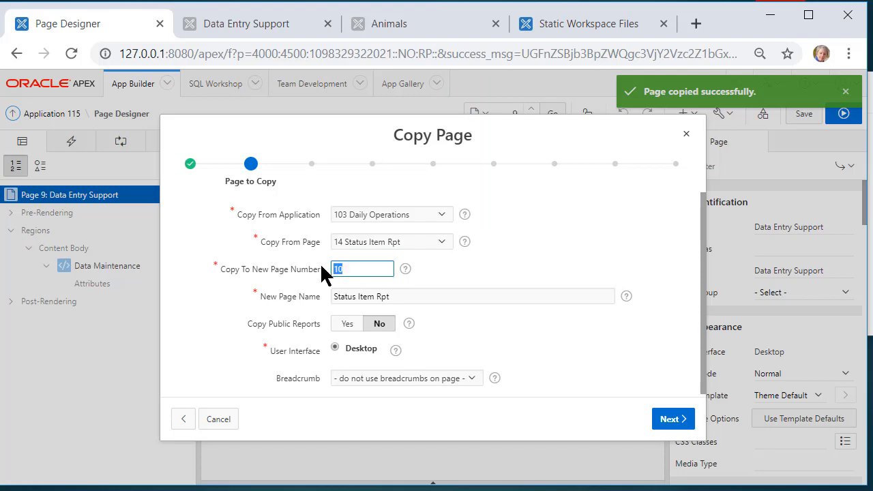
{"action": "key", "text": "BackSpace"}
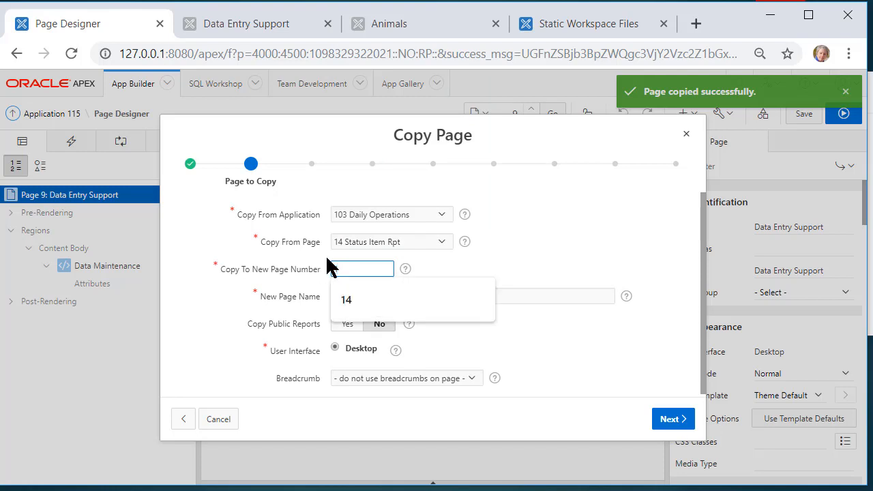
{"action": "left_click", "coordinate": [346, 299]}
{"action": "key", "text": "Tab"}
{"action": "left_click", "coordinate": [669, 423]}
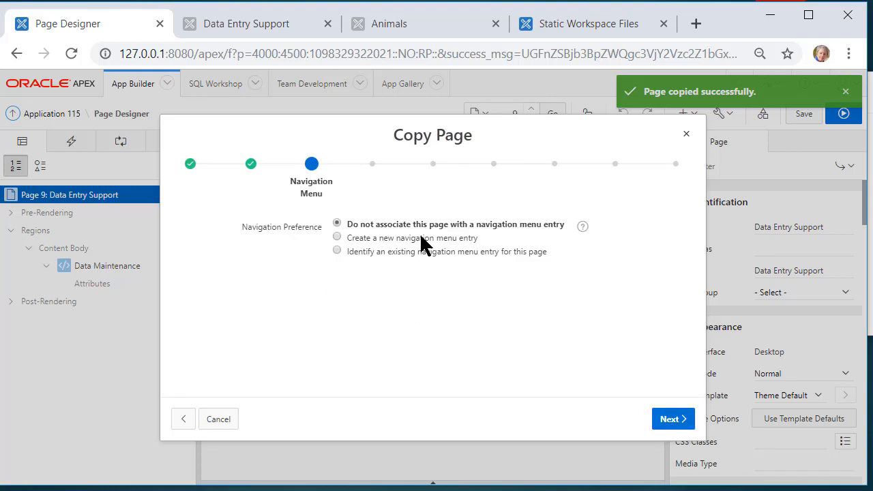
Create a new navigation menu entry named Status Item Rpt under Data Entry Support, keep the template mapping and finish copying the page.
{"action": "left_click", "coordinate": [420, 236]}
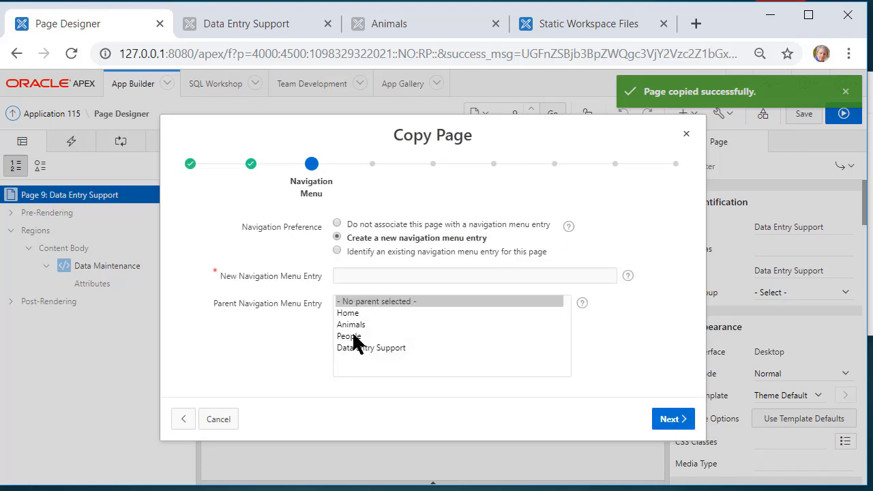
{"action": "left_click", "coordinate": [366, 276]}
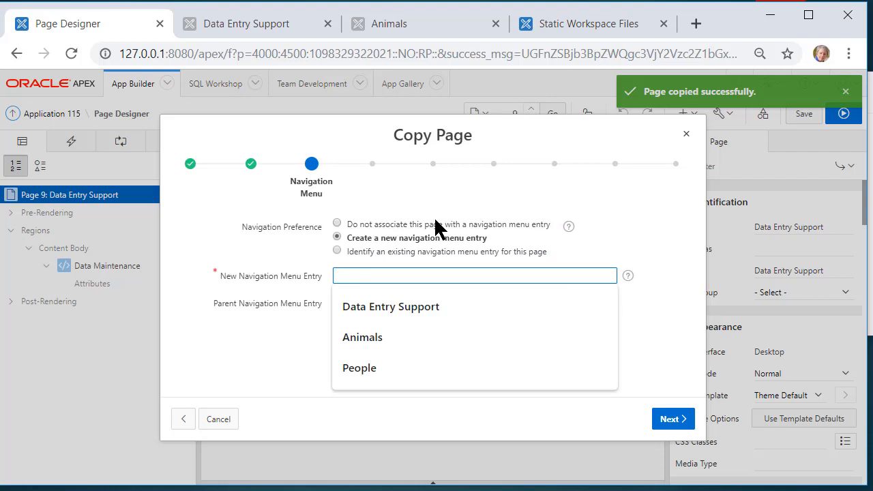
{"action": "type", "text": "Status Item Rpt"}
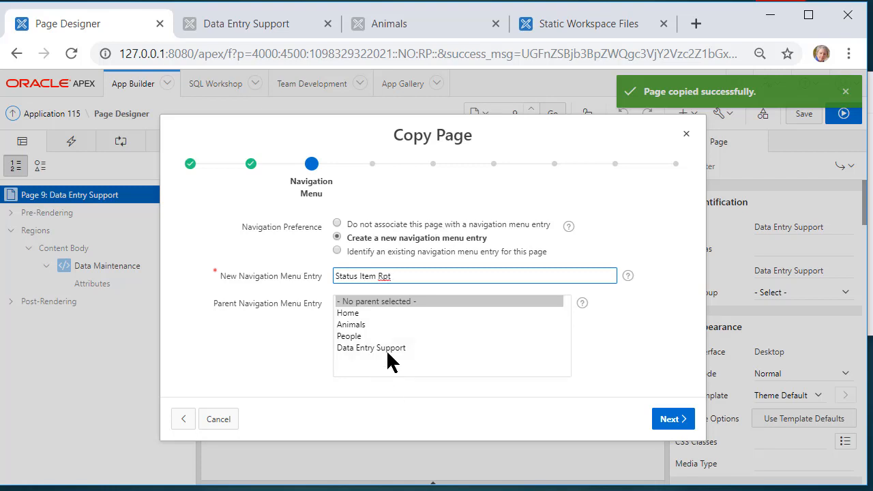
{"action": "left_click", "coordinate": [388, 349]}
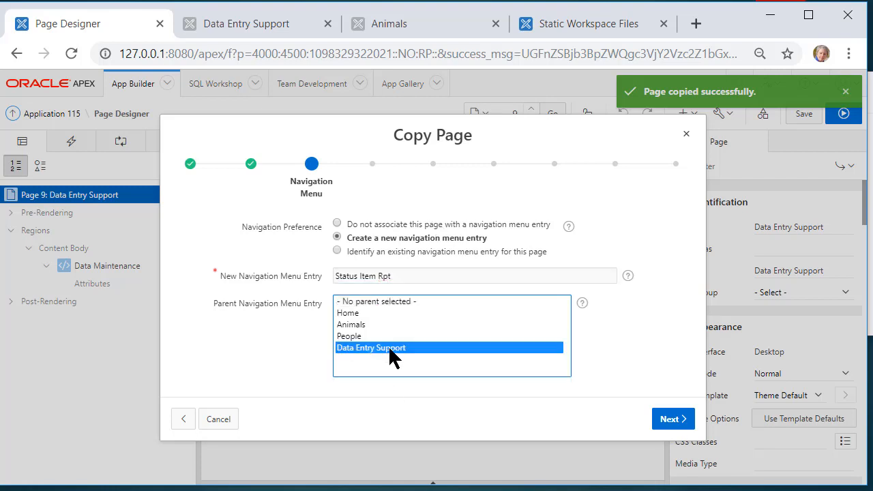
{"action": "left_click", "coordinate": [669, 418]}
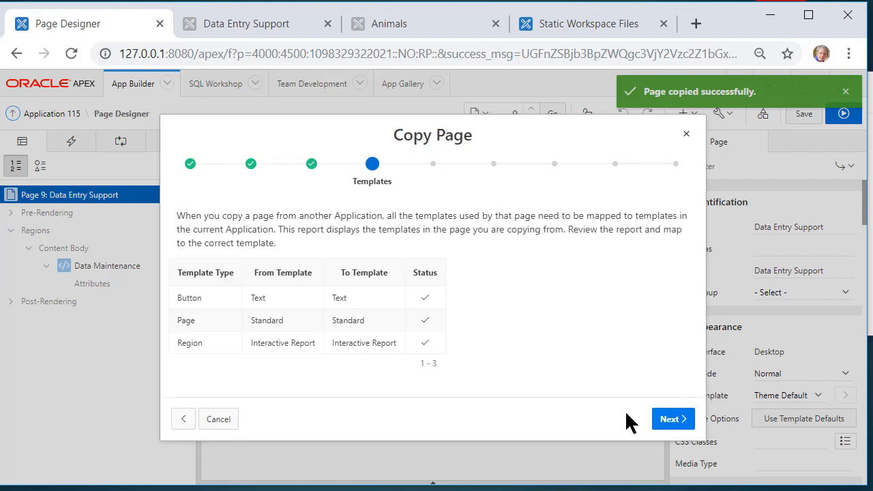
{"action": "left_click", "coordinate": [673, 421]}
{"action": "left_click", "coordinate": [674, 421]}
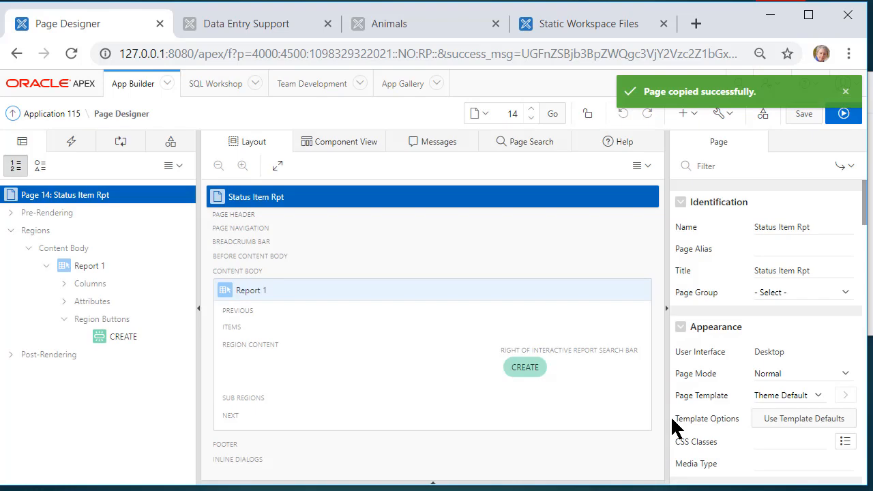
Run the Status Item Rpt page, test the edit link of the Available status and return to the page editor.
{"action": "left_click", "coordinate": [843, 113]}
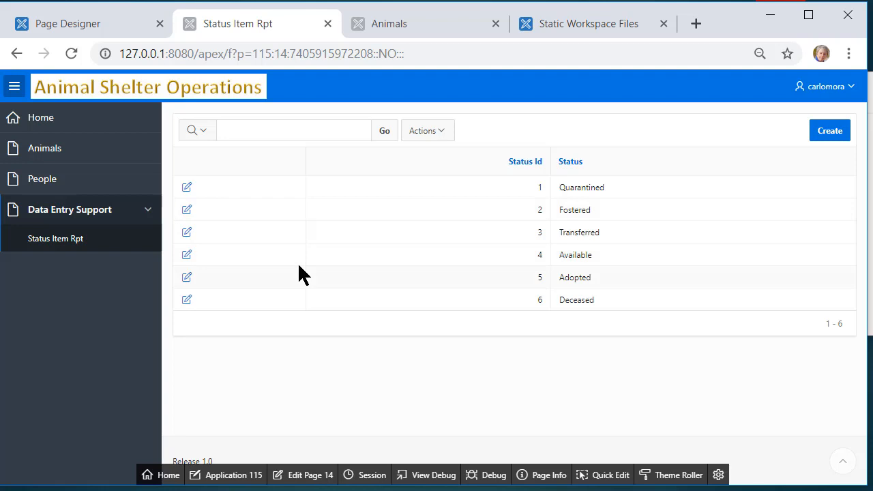
{"action": "left_click", "coordinate": [186, 256]}
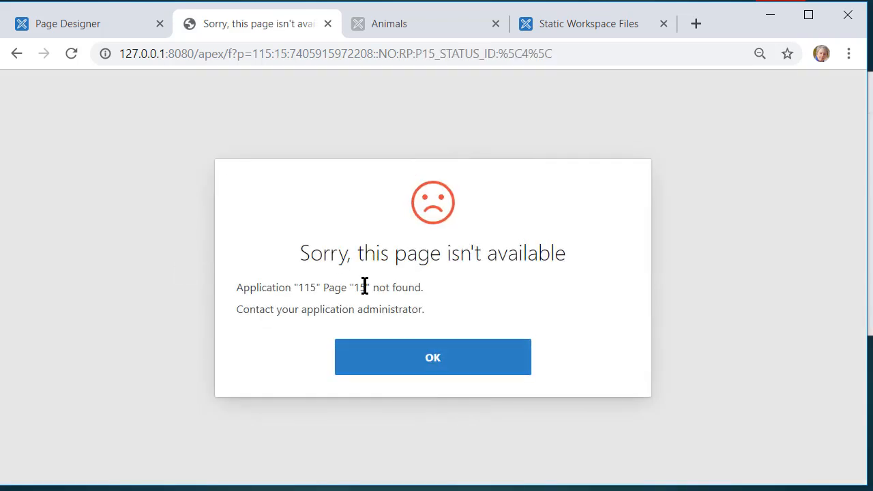
{"action": "left_click", "coordinate": [440, 360]}
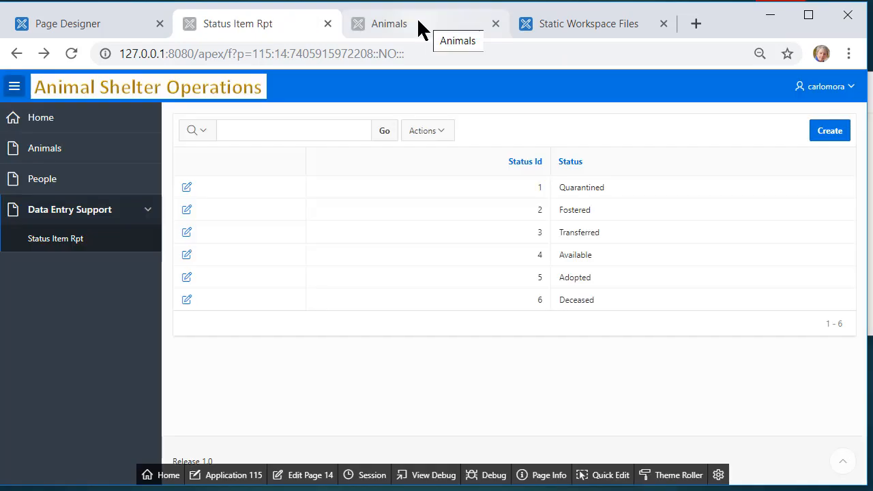
{"action": "left_click", "coordinate": [298, 476]}
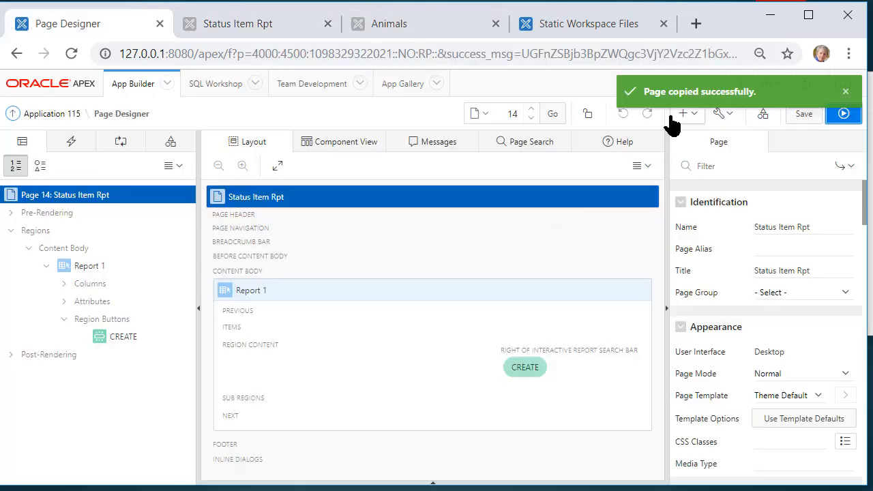
From page 14 Status Item Rpt, start another page copy based on a page in another application.
{"action": "left_click", "coordinate": [694, 120]}
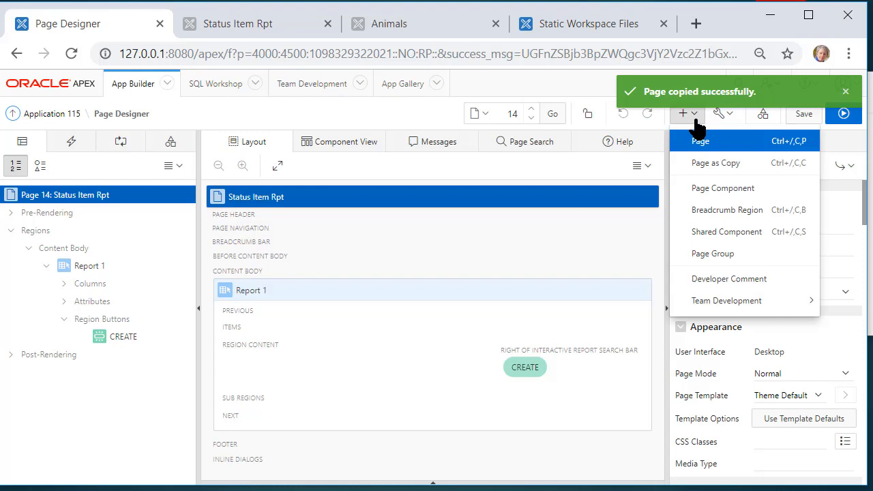
{"action": "left_click", "coordinate": [699, 163]}
{"action": "left_click_drag", "start_coordinate": [432, 222], "coordinate": [435, 228]}
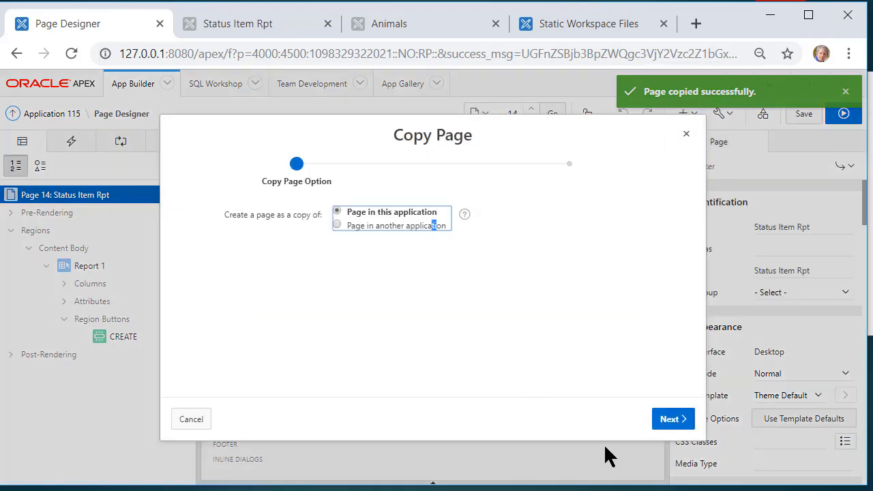
{"action": "left_click", "coordinate": [334, 217]}
{"action": "left_click", "coordinate": [335, 222]}
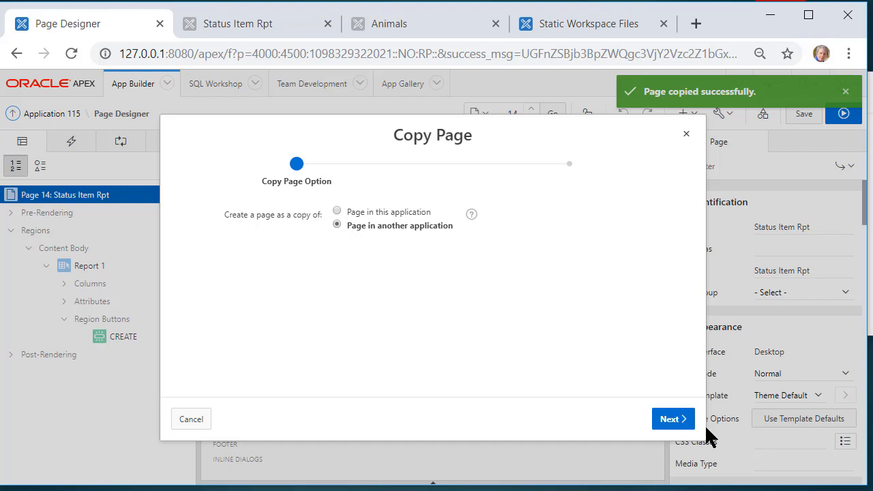
{"action": "left_click", "coordinate": [673, 419]}
Choose page 15 Status Items of 103 Daily Operations as the source, set the new page number to 15 and name it Status Items Data.
{"action": "left_click", "coordinate": [443, 242]}
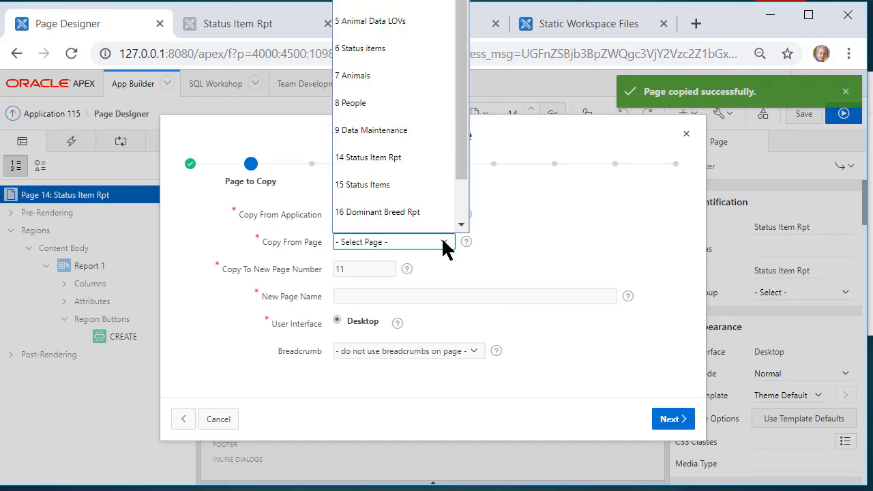
{"action": "scroll", "coordinate": [385, 181], "scroll_direction": "down", "scroll_amount": 2}
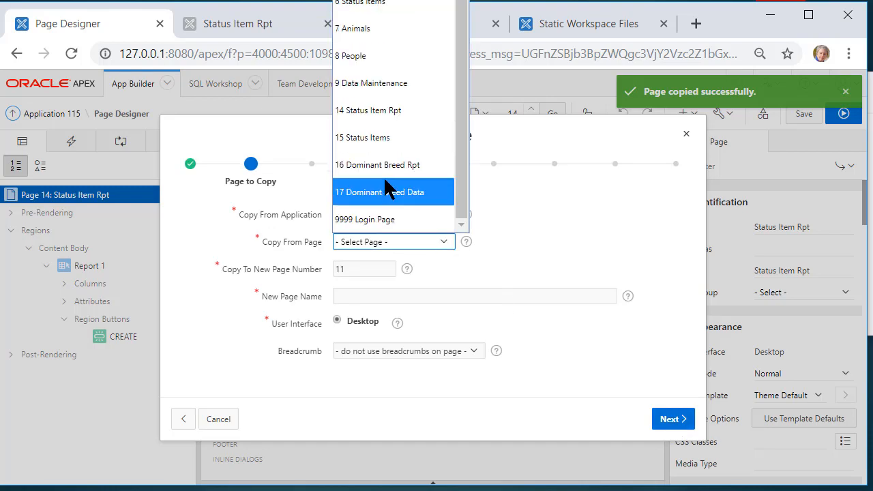
{"action": "left_click", "coordinate": [368, 140]}
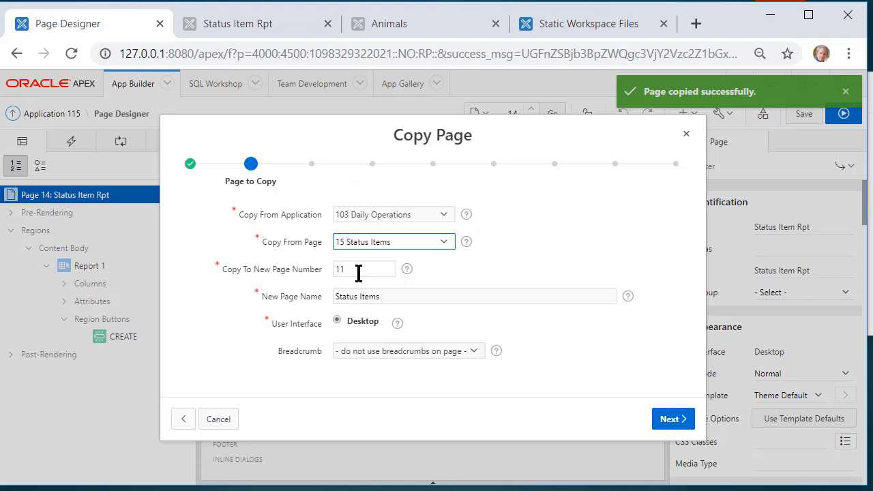
{"action": "key", "text": "Tab"}
{"action": "type", "text": "1"}
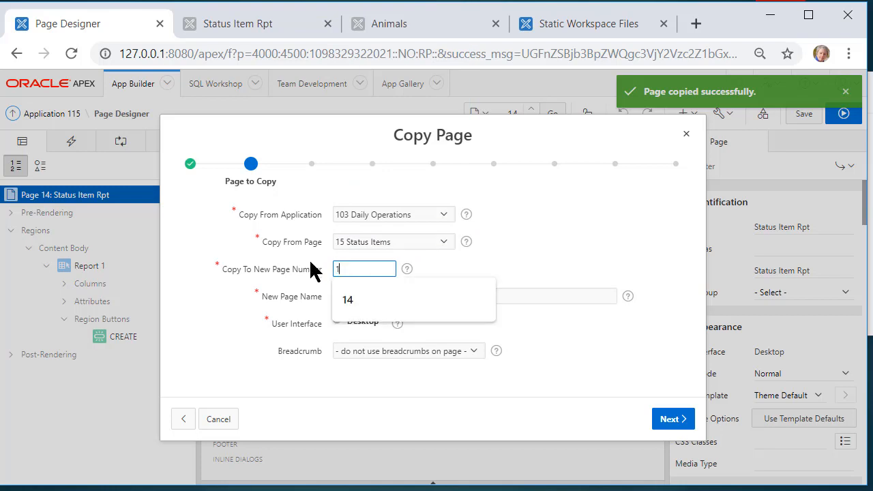
{"action": "type", "text": "5"}
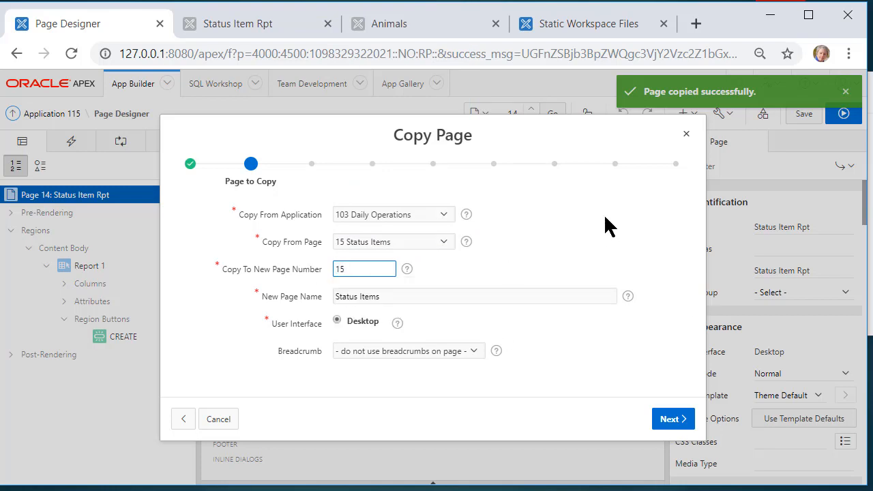
{"action": "left_click", "coordinate": [445, 294]}
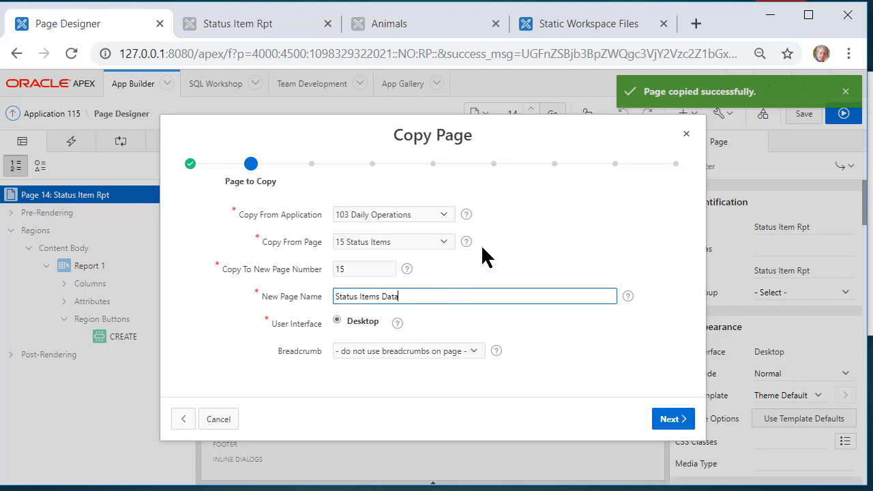
{"action": "left_click", "coordinate": [675, 418]}
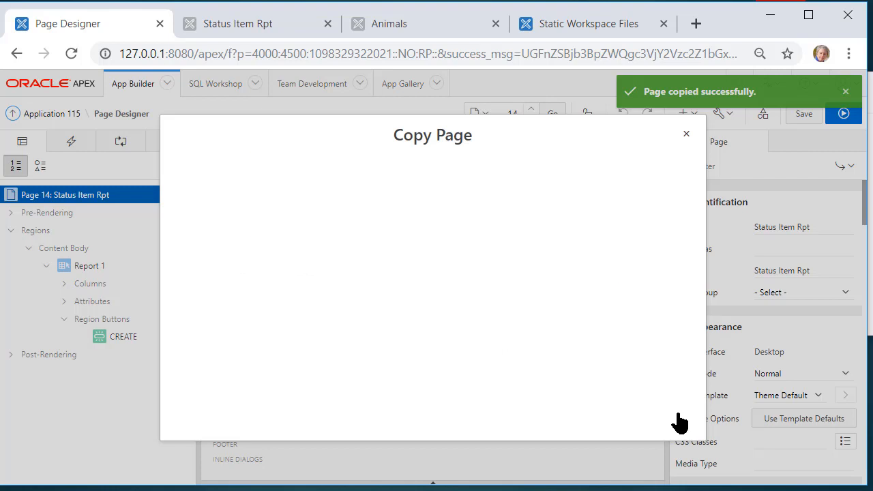
{"action": "left_click", "coordinate": [372, 238]}
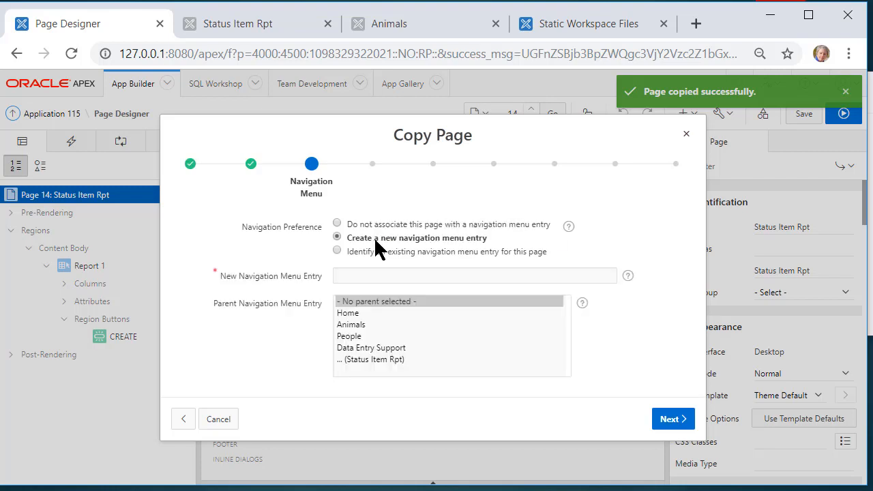
{"action": "left_click", "coordinate": [369, 347]}
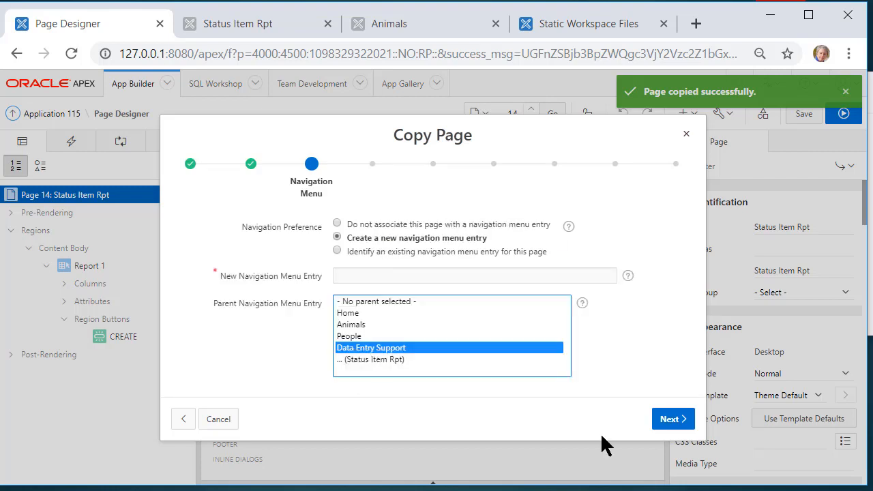
{"action": "left_click", "coordinate": [671, 424]}
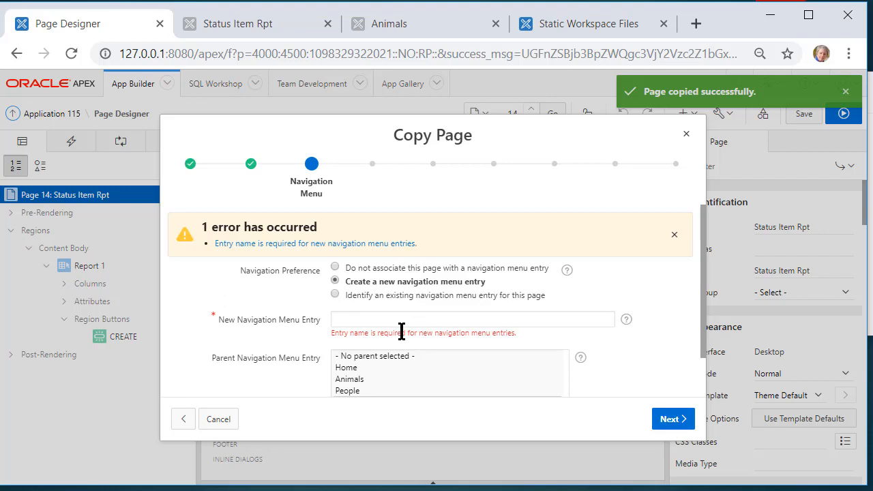
{"action": "left_click", "coordinate": [183, 419]}
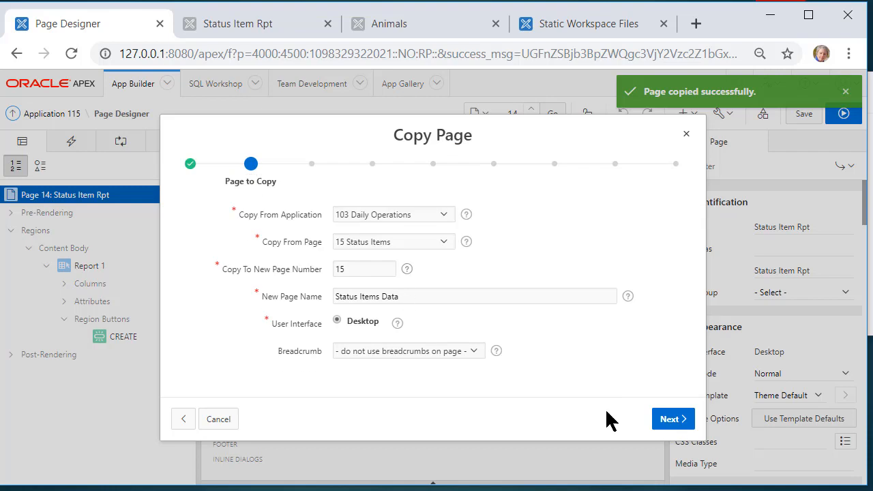
Leave the Status Items Data page without a navigation menu entry, keep the template and branch mappings, and finish copying the page.
{"action": "left_click", "coordinate": [674, 420]}
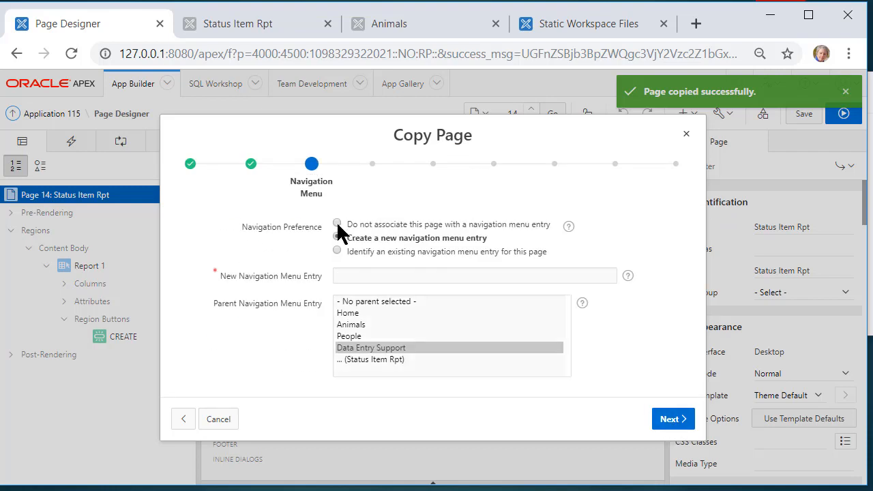
{"action": "left_click", "coordinate": [338, 225]}
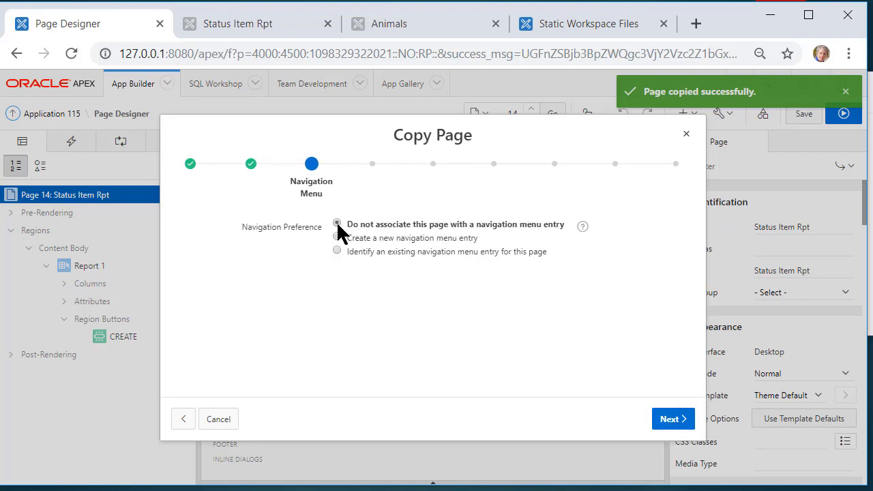
{"action": "left_click", "coordinate": [672, 420]}
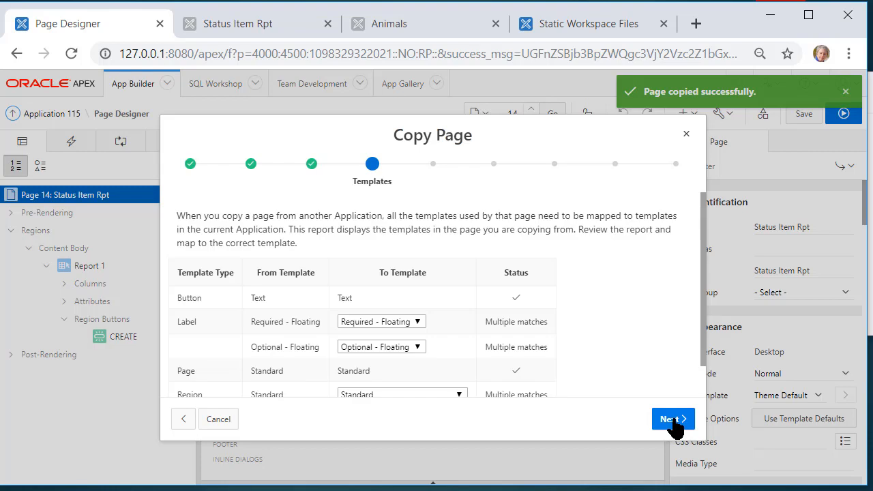
{"action": "left_click", "coordinate": [673, 419]}
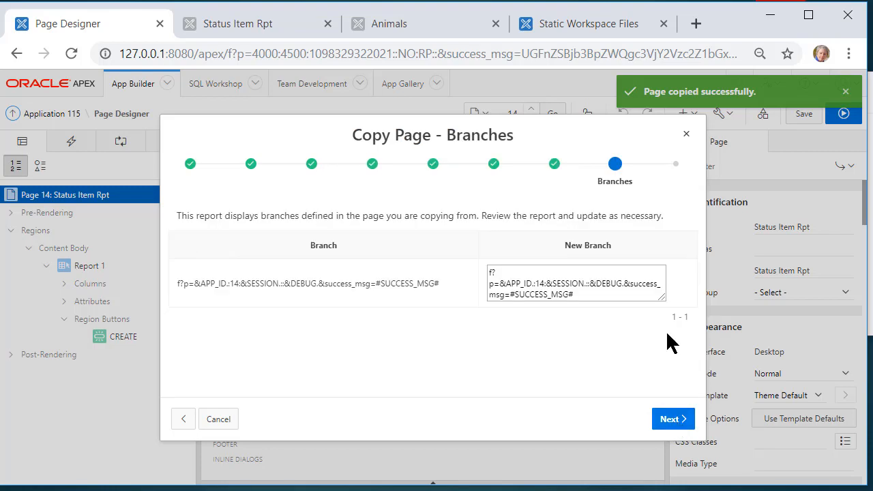
{"action": "left_click", "coordinate": [672, 420]}
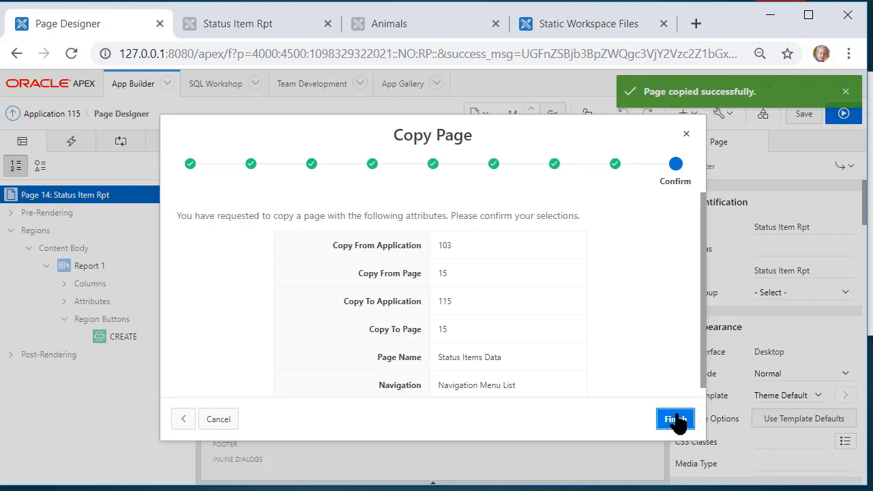
{"action": "left_click", "coordinate": [676, 420]}
Run the Status Items Data page, go to Status Item Rpt and test the edit link of the Fostered status.
{"action": "left_click", "coordinate": [842, 114]}
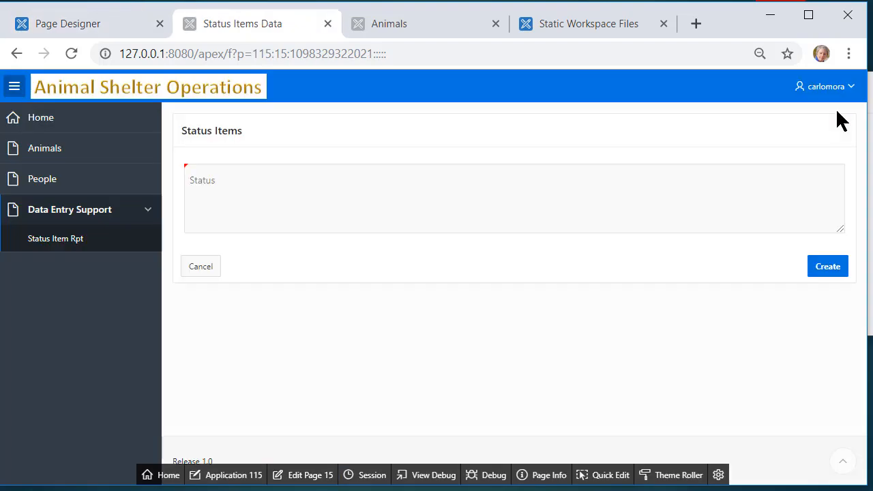
{"action": "left_click", "coordinate": [68, 243]}
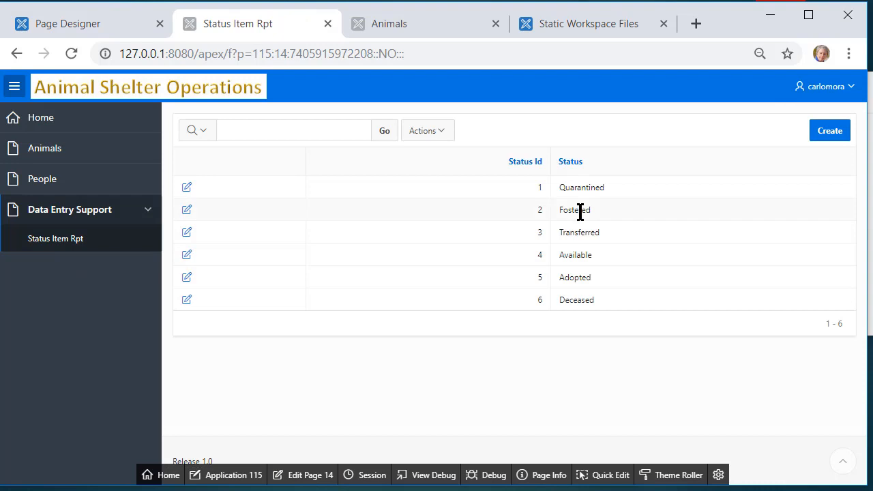
{"action": "left_click", "coordinate": [187, 211]}
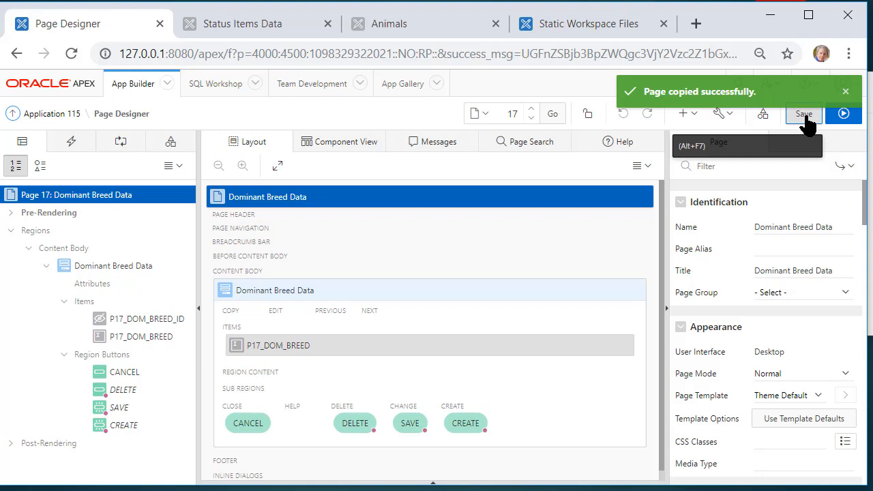
Run page 17 Dominant Breed Data, test the Chihuahua edit link from Dominant Breed Rpt and return to the Home page.
{"action": "left_click", "coordinate": [843, 113]}
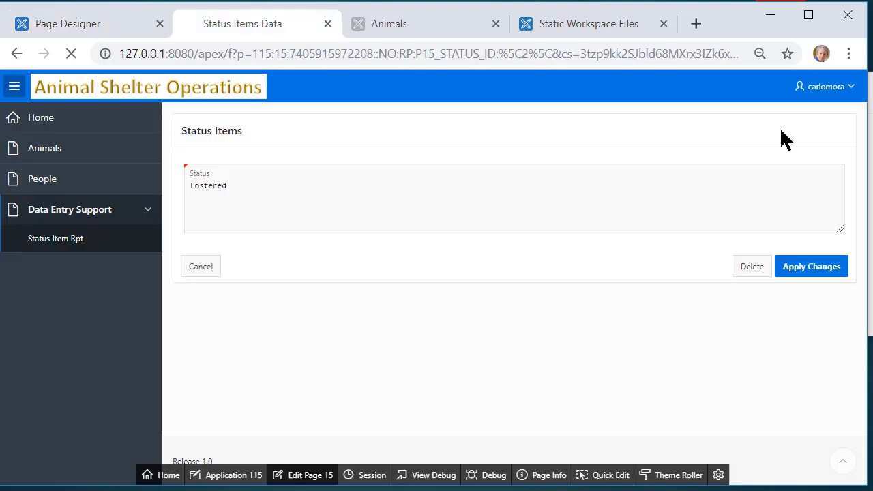
{"action": "left_click", "coordinate": [146, 210]}
{"action": "left_click", "coordinate": [74, 268]}
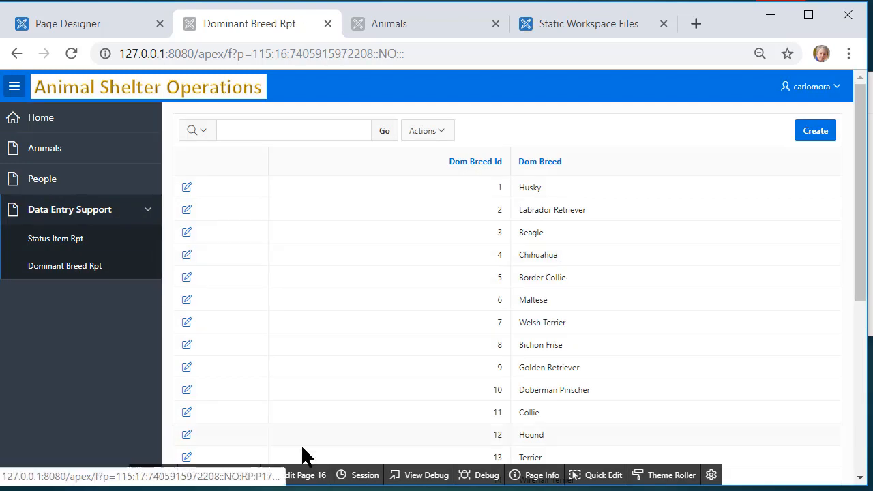
{"action": "left_click", "coordinate": [188, 258]}
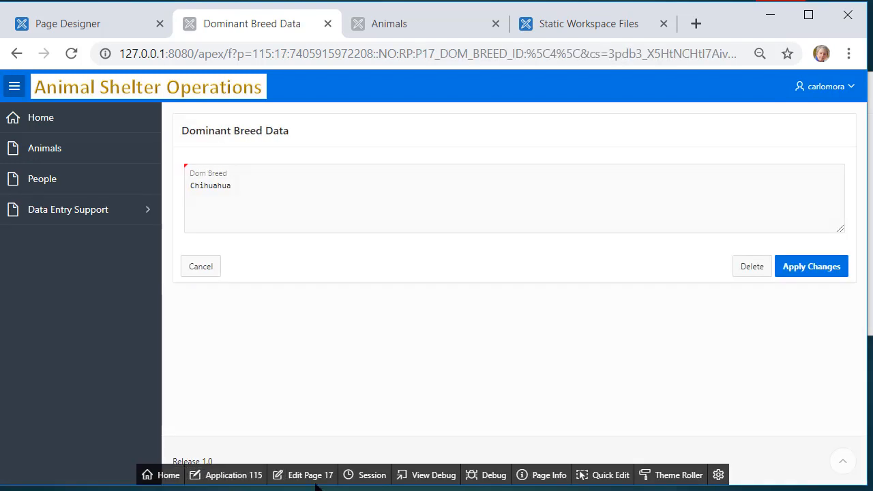
{"action": "left_click", "coordinate": [57, 123]}
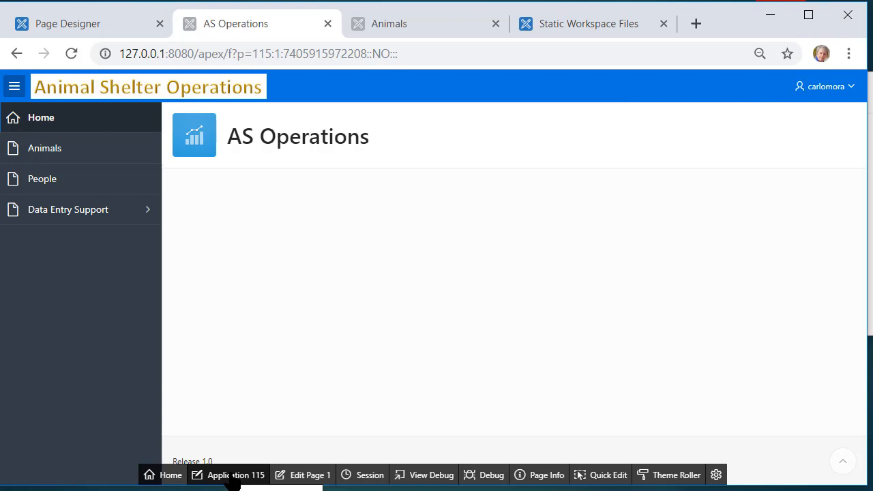
Open the Desktop user interface details from the shared components of application 115.
{"action": "left_click", "coordinate": [227, 476]}
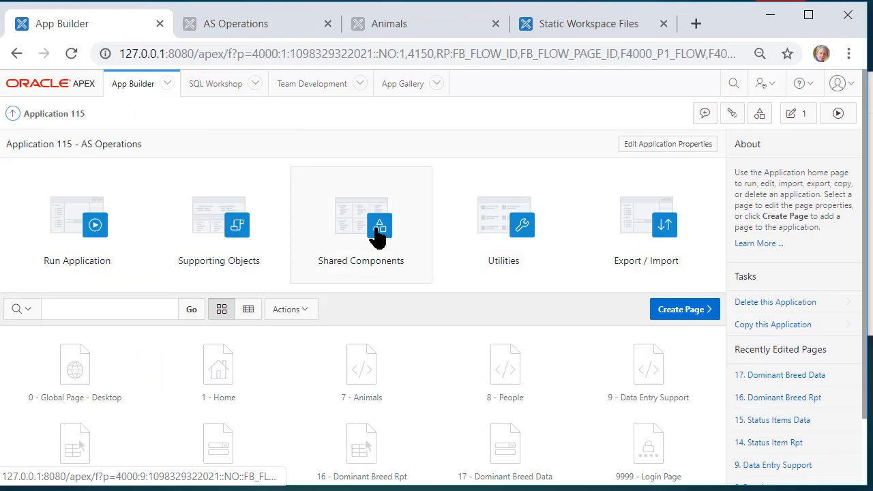
{"action": "left_click", "coordinate": [379, 236]}
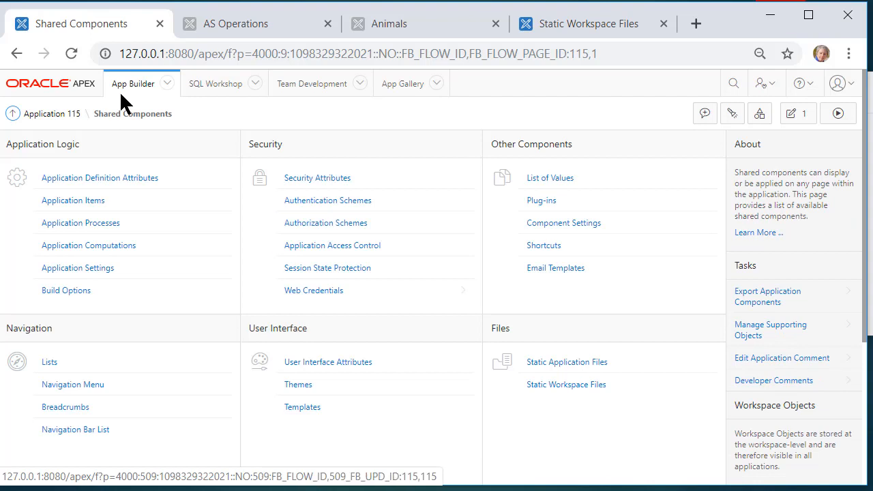
{"action": "left_click", "coordinate": [340, 362]}
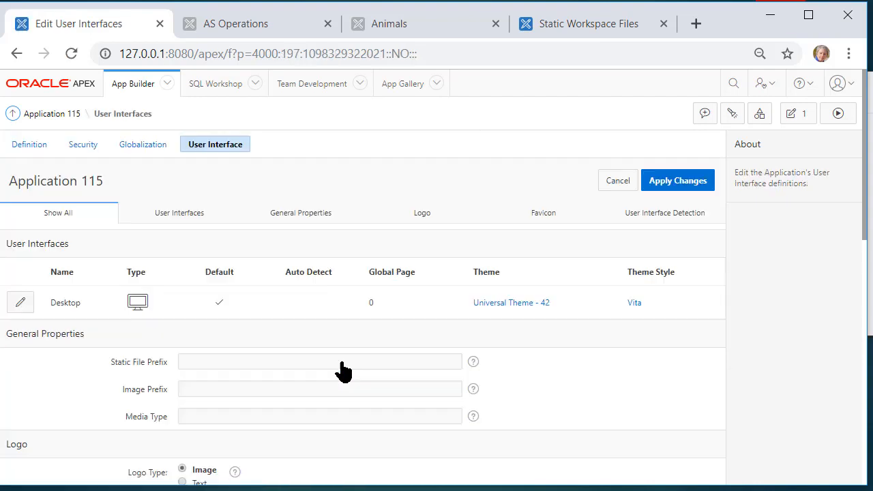
{"action": "left_click", "coordinate": [21, 304]}
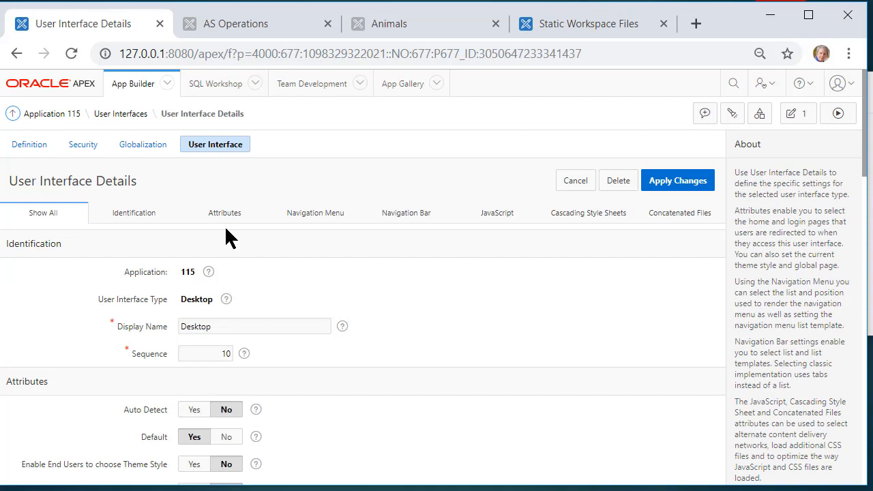
Set the navigation menu position to Top, keep the Top Navigation Menu list template with default template options, and apply the changes.
{"action": "scroll", "coordinate": [375, 275], "scroll_direction": "down", "scroll_amount": 3}
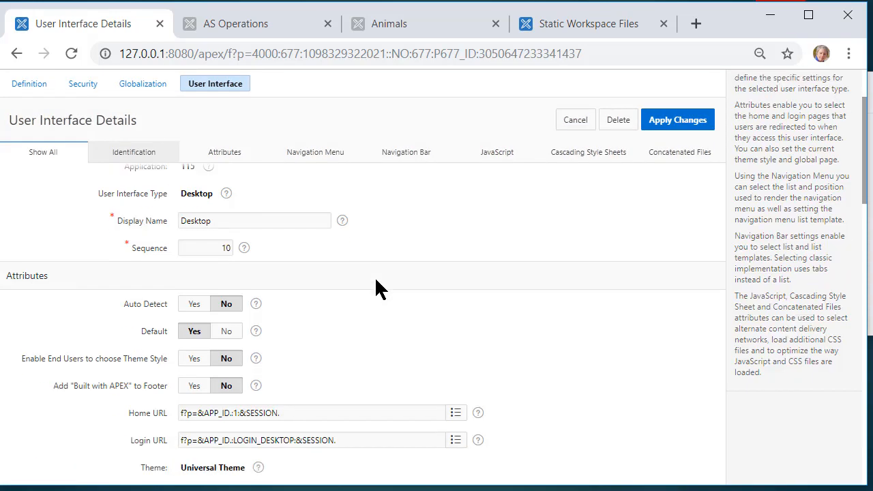
{"action": "scroll", "coordinate": [372, 273], "scroll_direction": "up", "scroll_amount": 3}
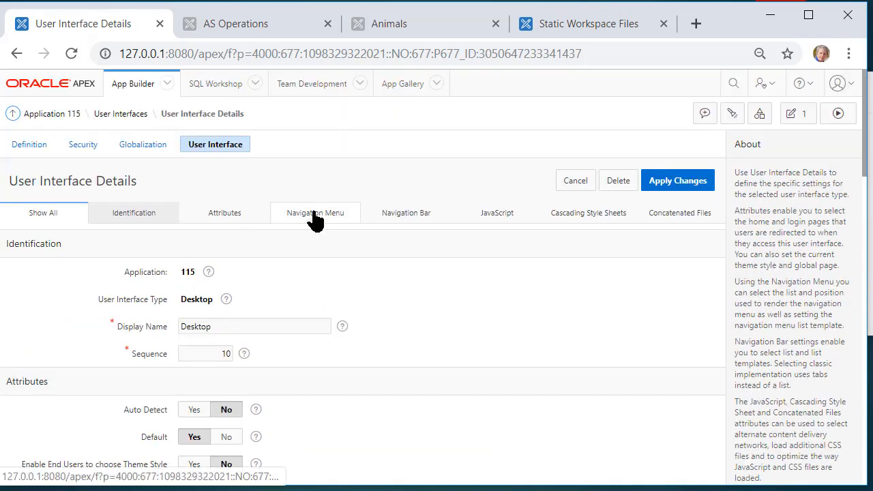
{"action": "left_click", "coordinate": [315, 217]}
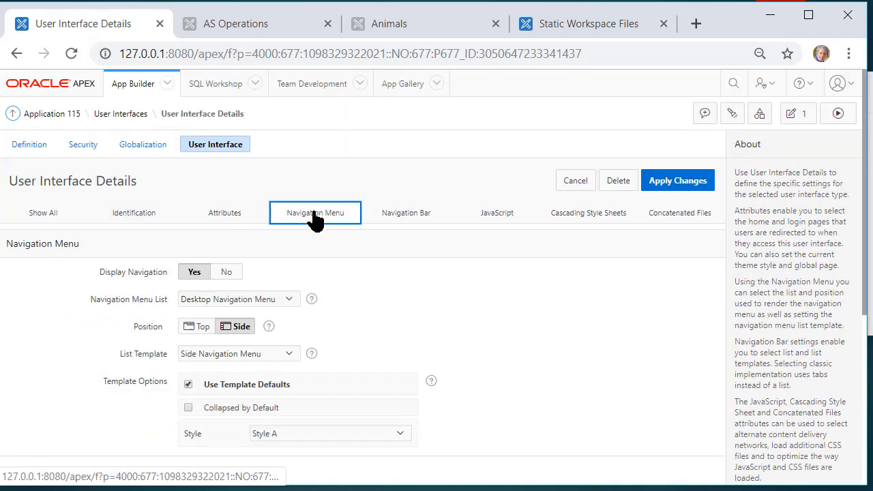
{"action": "left_click", "coordinate": [40, 217]}
{"action": "scroll", "coordinate": [489, 307], "scroll_direction": "down", "scroll_amount": 5}
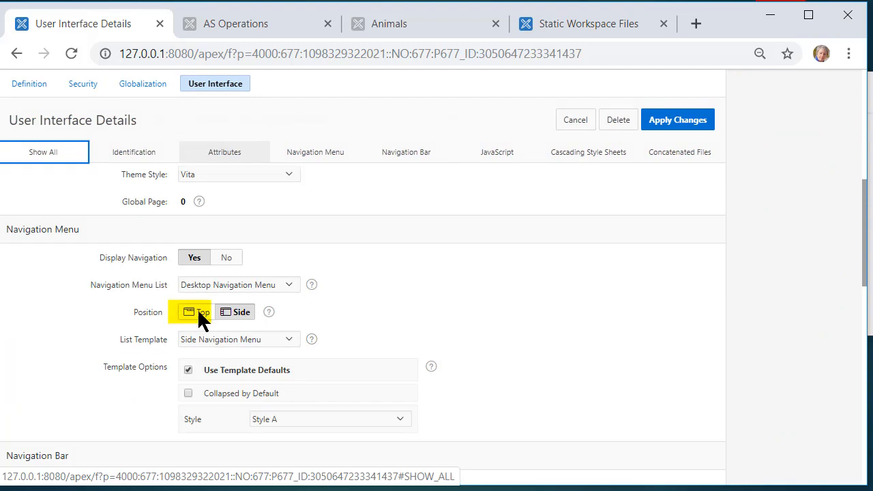
{"action": "left_click", "coordinate": [198, 313]}
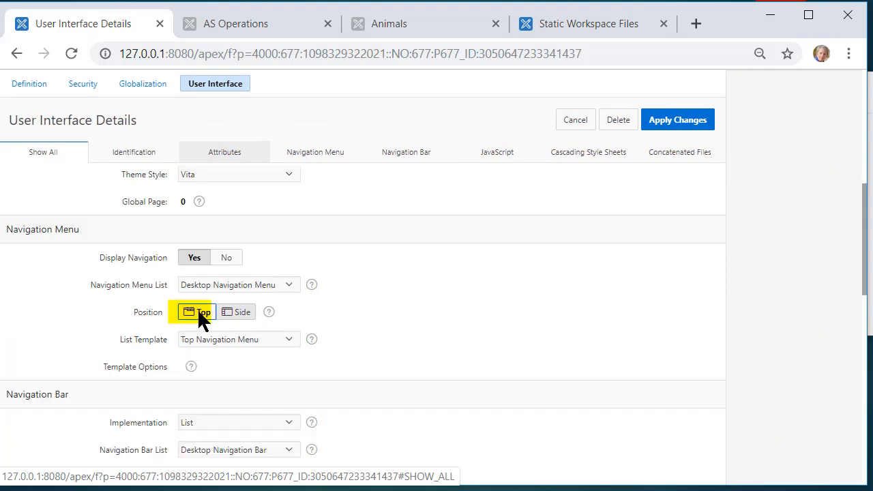
{"action": "left_click", "coordinate": [290, 339]}
{"action": "left_click", "coordinate": [290, 339]}
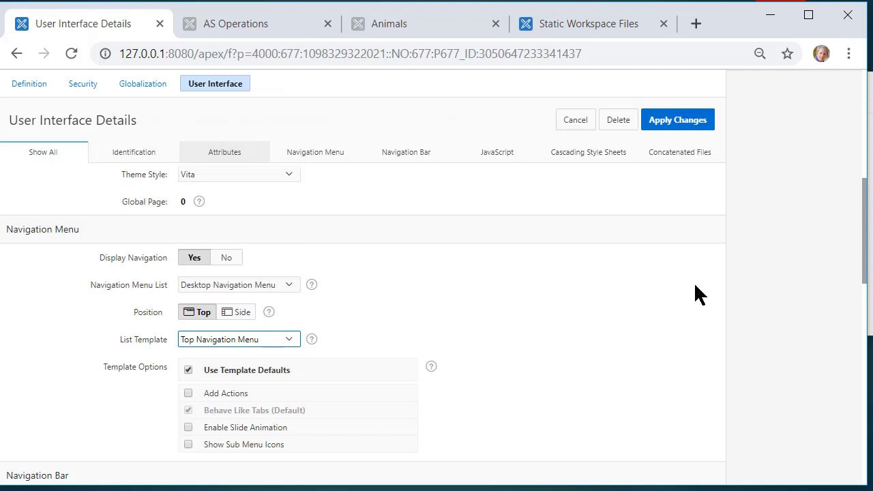
{"action": "left_click", "coordinate": [674, 120]}
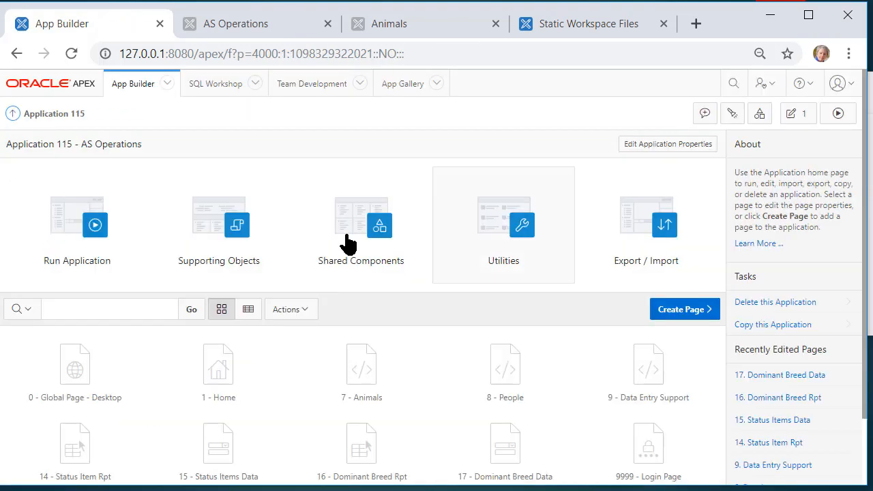
Run application 115 and check the navigation menu's Data Entry Support submenu and the Data Entry Support, People and Animals pages.
{"action": "left_click", "coordinate": [96, 232]}
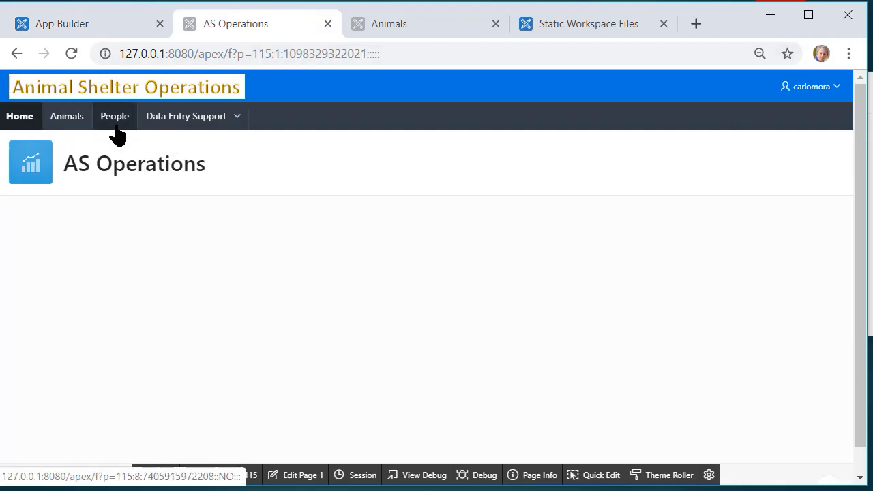
{"action": "left_click", "coordinate": [238, 117]}
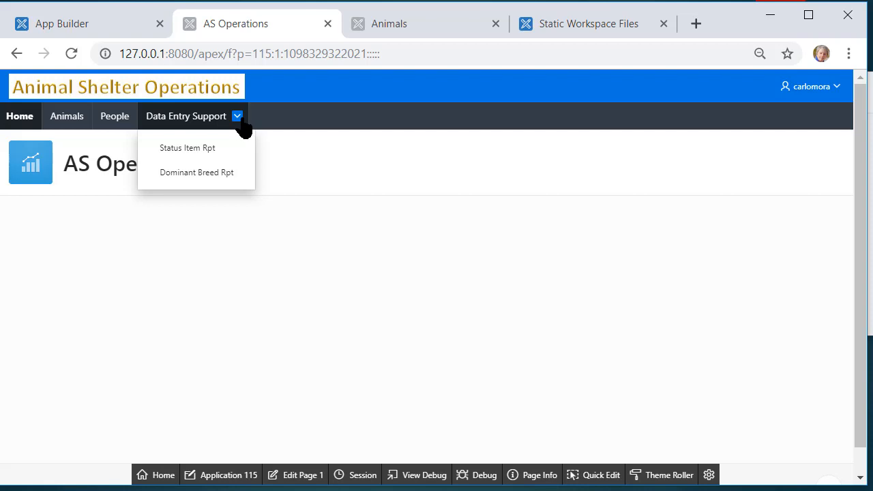
{"action": "left_click", "coordinate": [195, 119]}
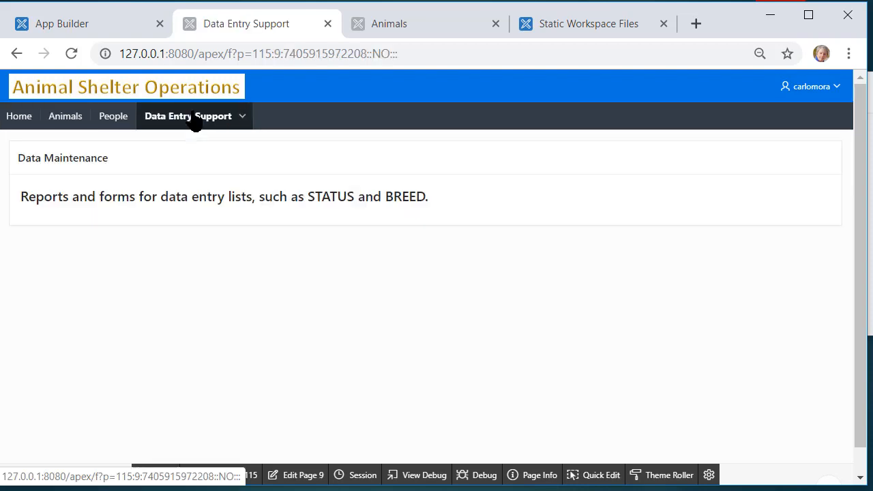
{"action": "left_click", "coordinate": [113, 119]}
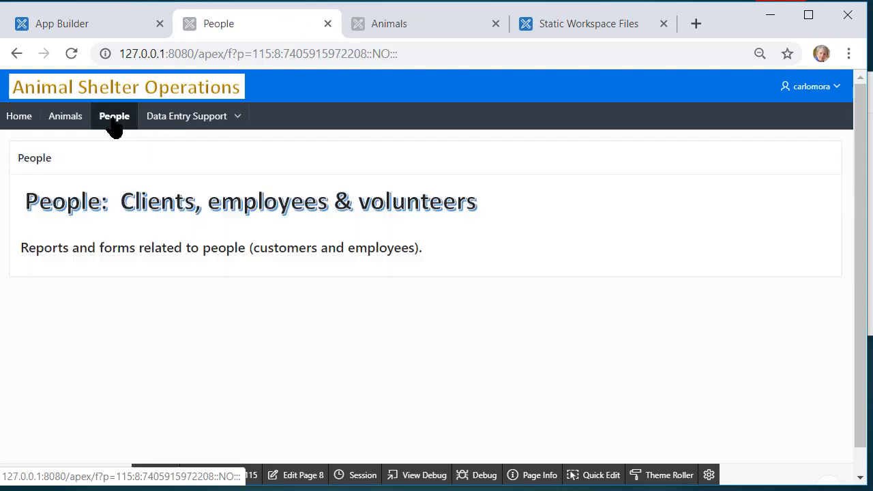
{"action": "left_click", "coordinate": [65, 118]}
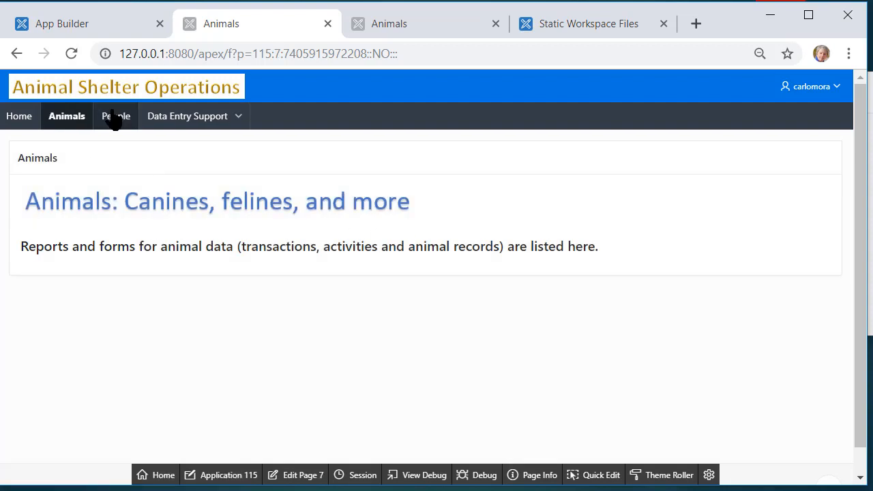
{"action": "left_click", "coordinate": [205, 118]}
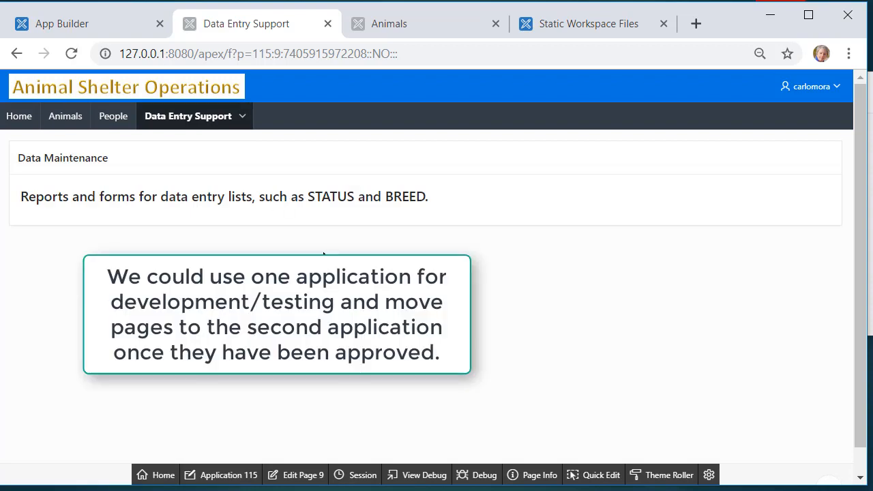